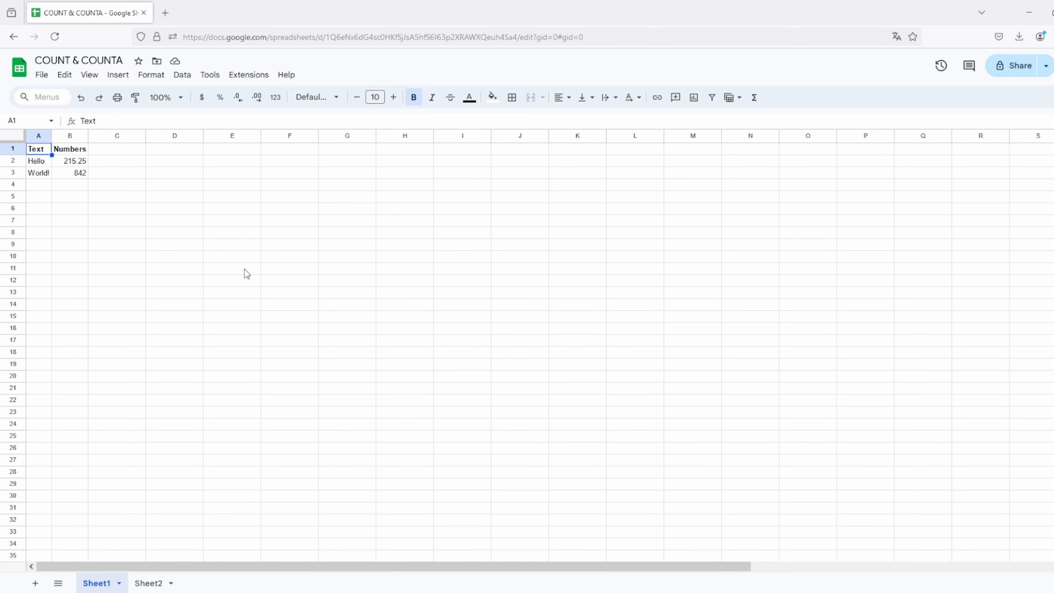
- Enter a COUNT formula over A2:A3 in cell A4, below the Text column
left_click(38, 187)
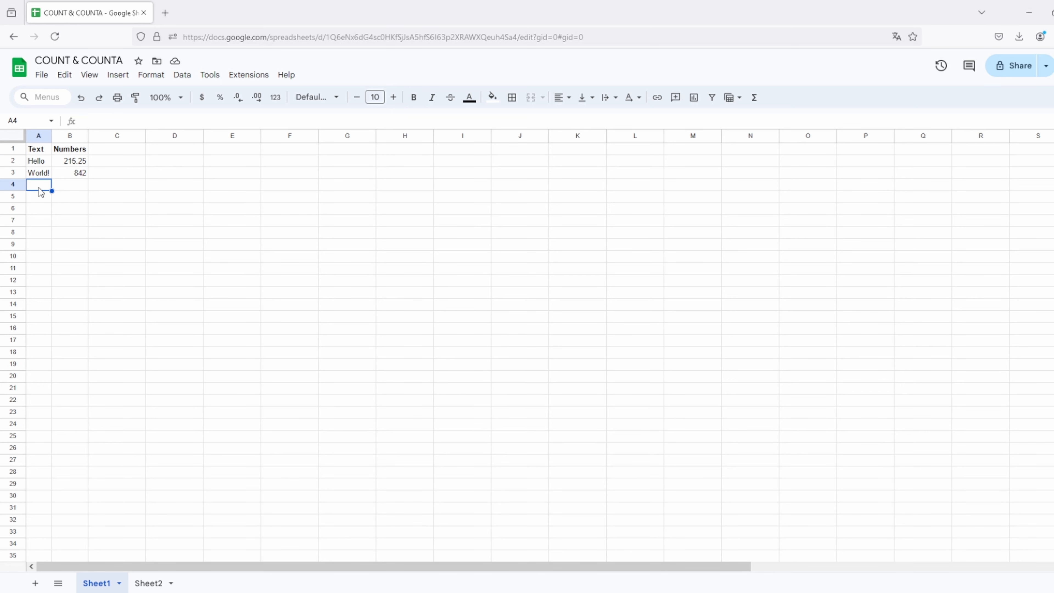
type("=CO")
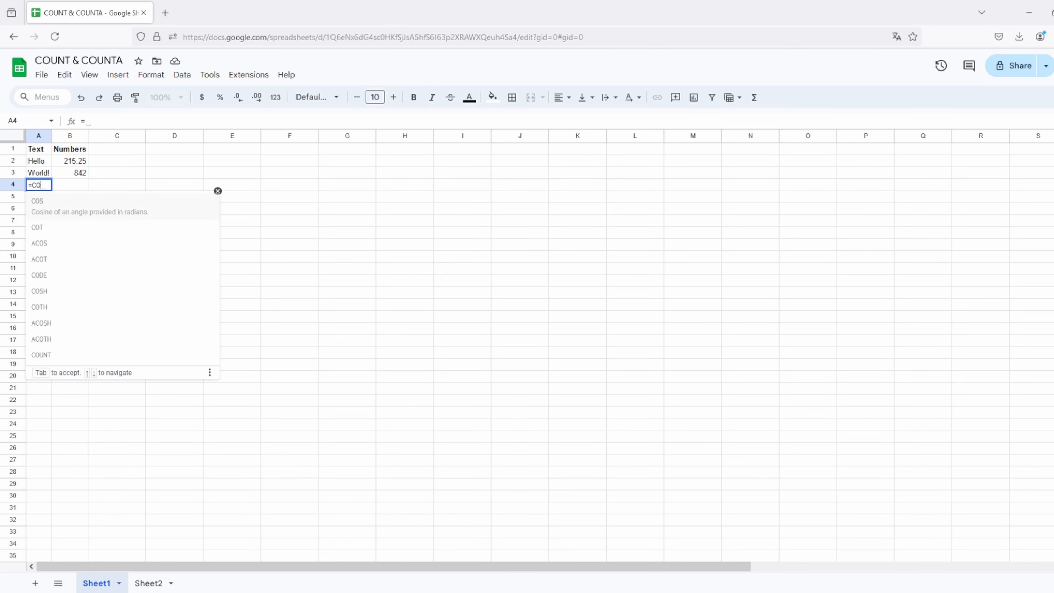
type("UNT(")
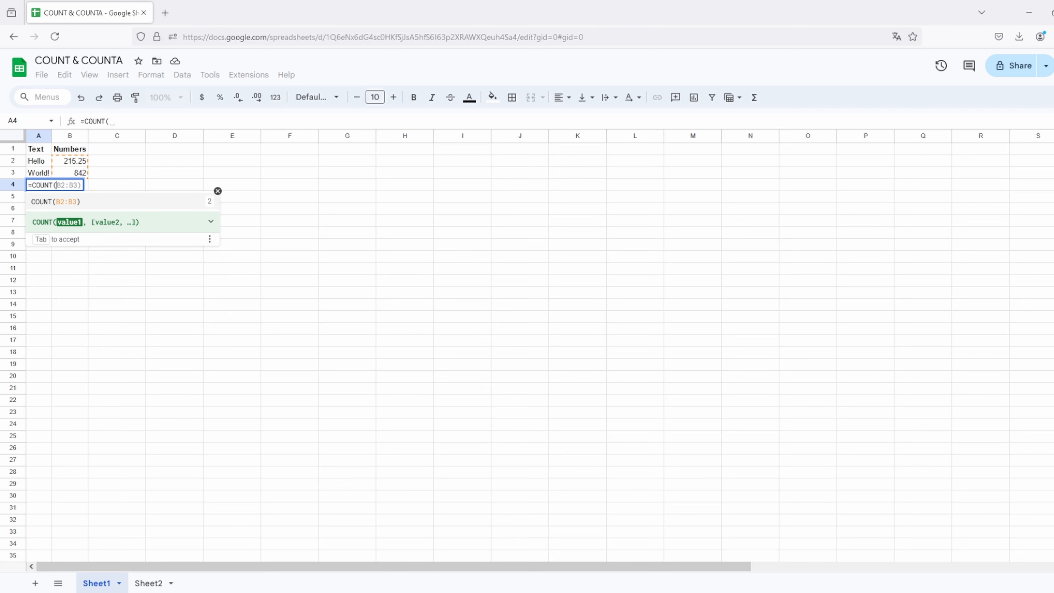
left_click_drag(36, 163, 43, 176)
key("Return")
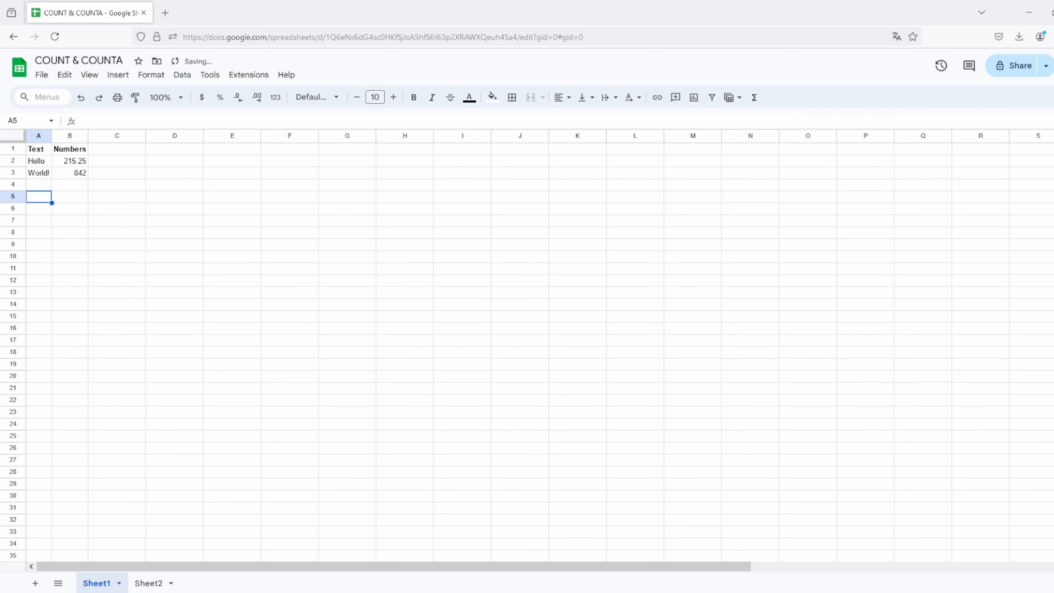
- Enter a COUNT formula over B2:B3 in cell B4, below the Numbers column
key("Up")
key("Right")
type("=")
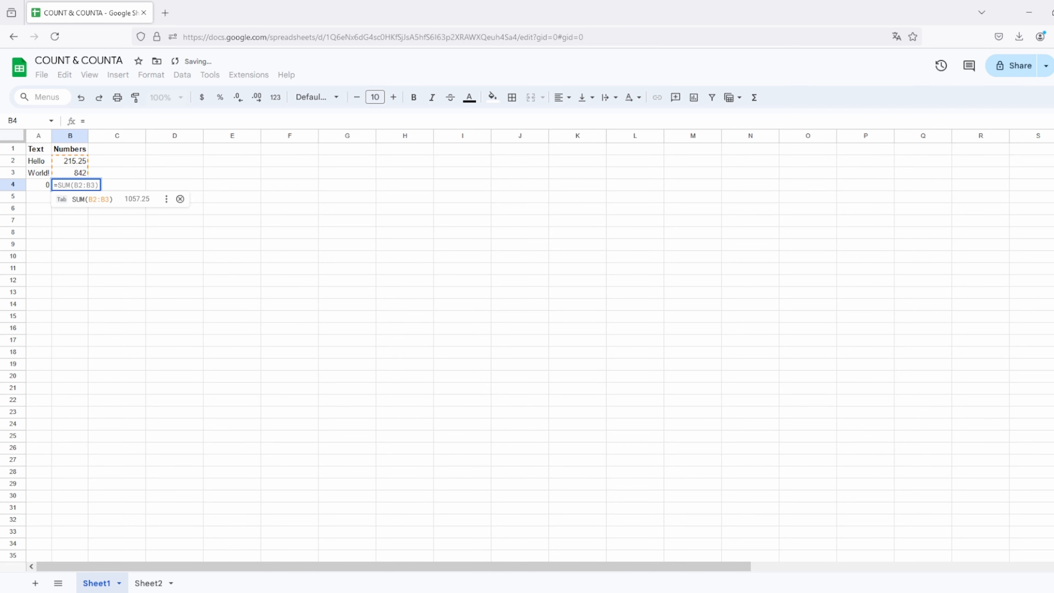
type("COUNT(")
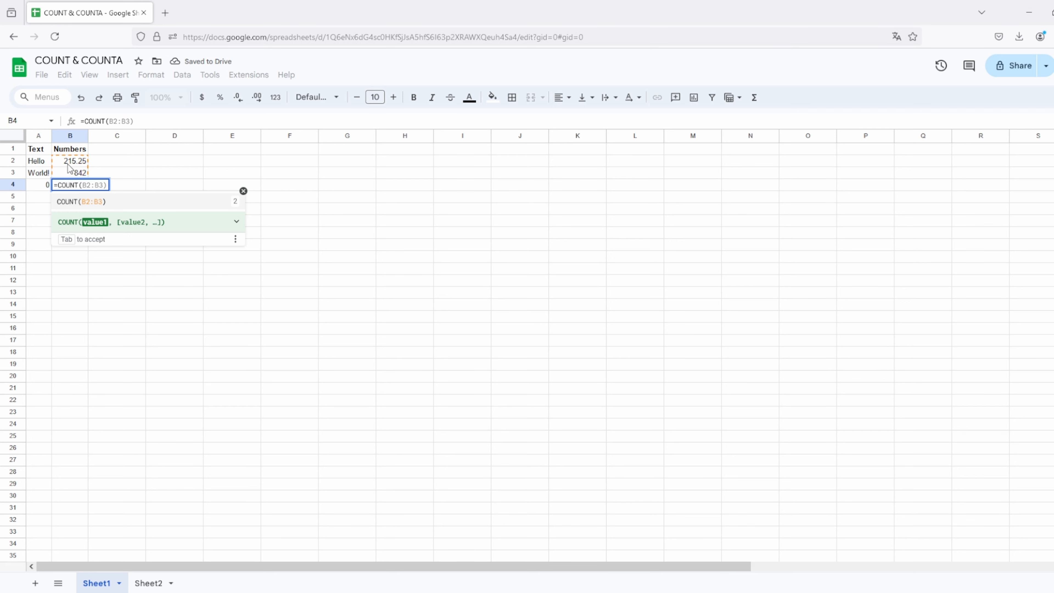
left_click_drag(70, 164, 71, 178)
key("Return")
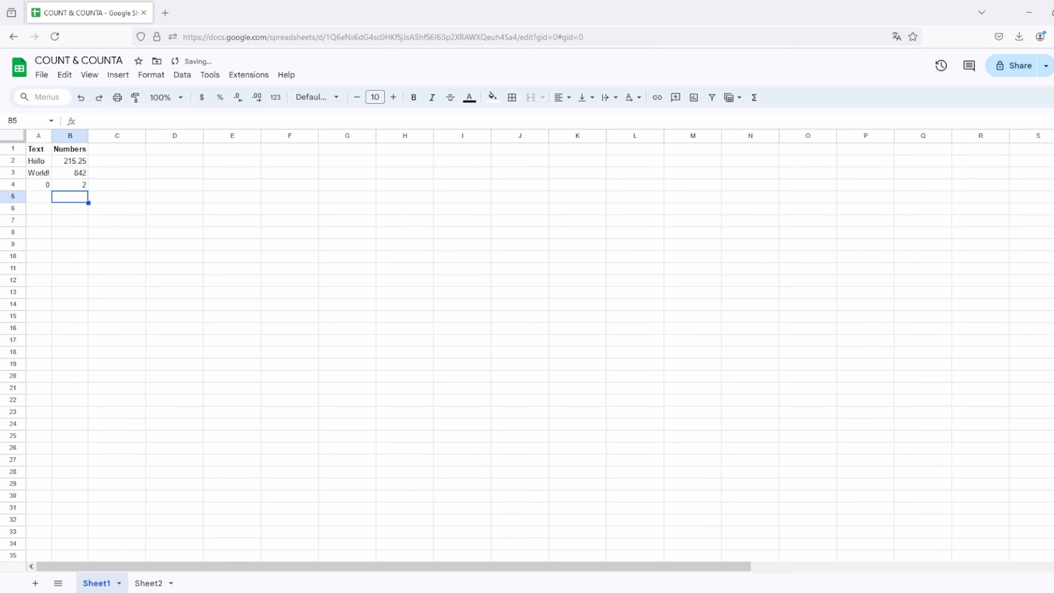
- Enter a COUNTA formula over A2:A3 in cell A5
left_click(46, 198)
type("=COU")
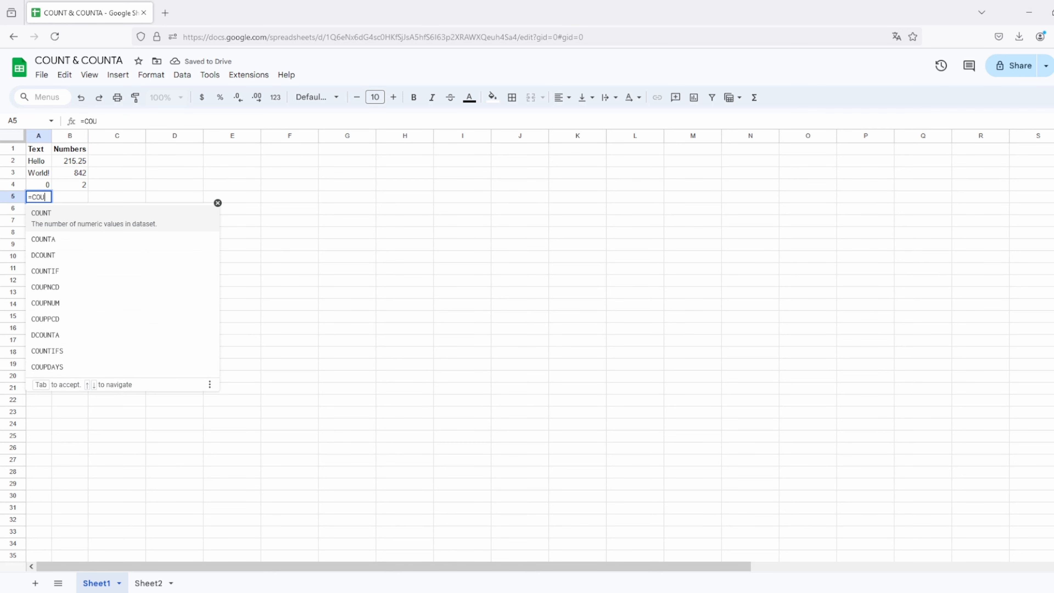
type("NTA(")
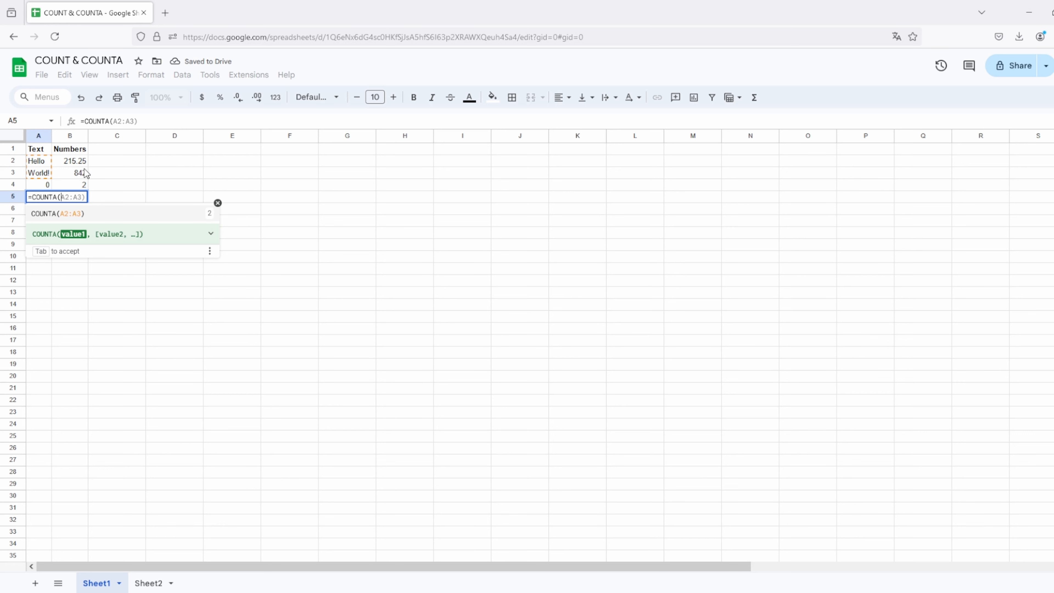
key("Tab")
key("Return")
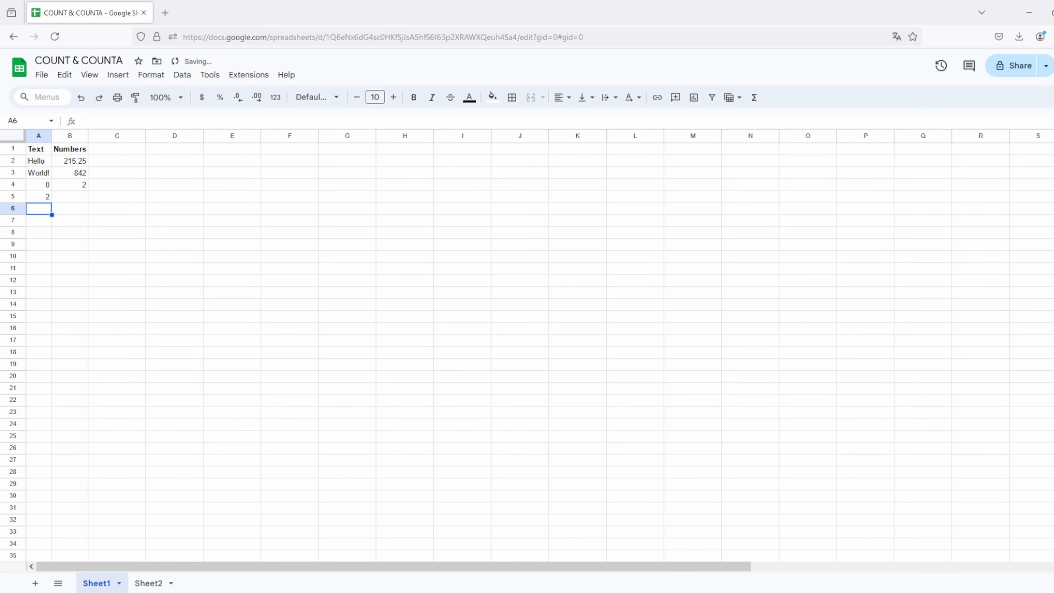
- Enter the formula =COUNTA(B2:B3) in cell B5
left_click(70, 197)
type("=COUNT")
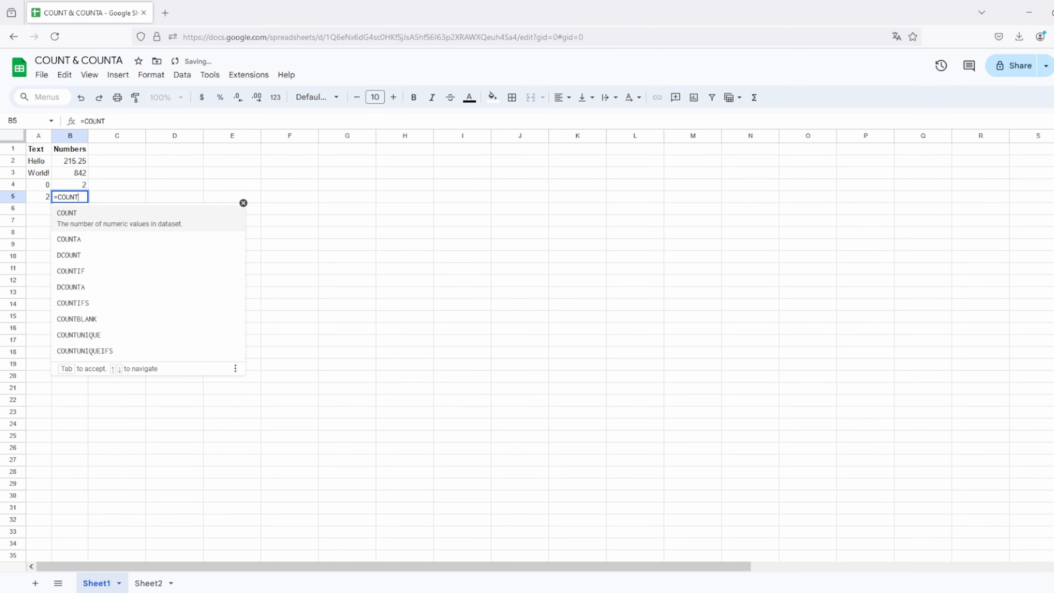
type("A(")
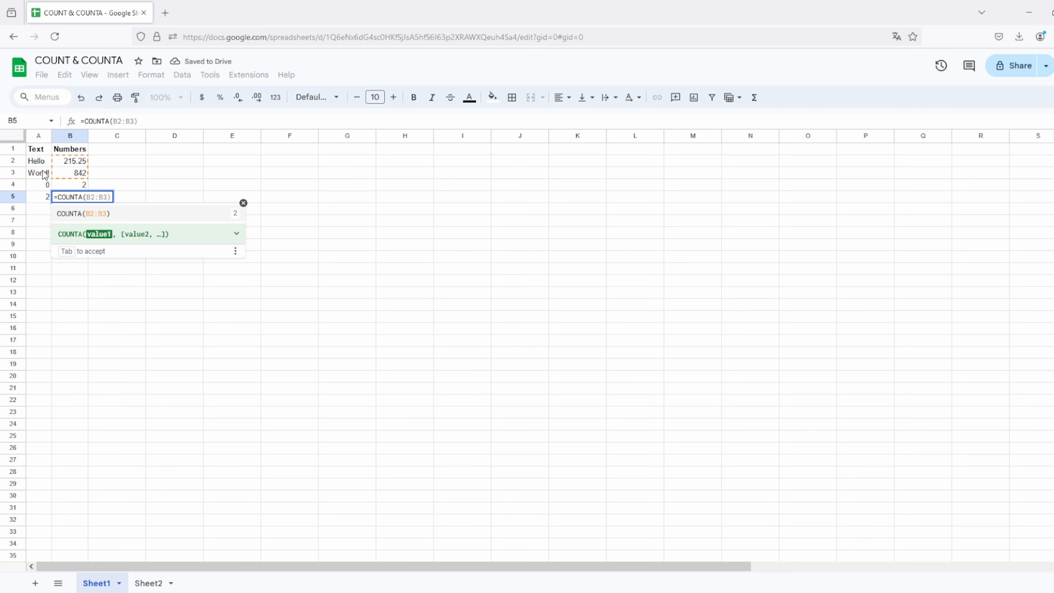
left_click_drag(58, 160, 61, 176)
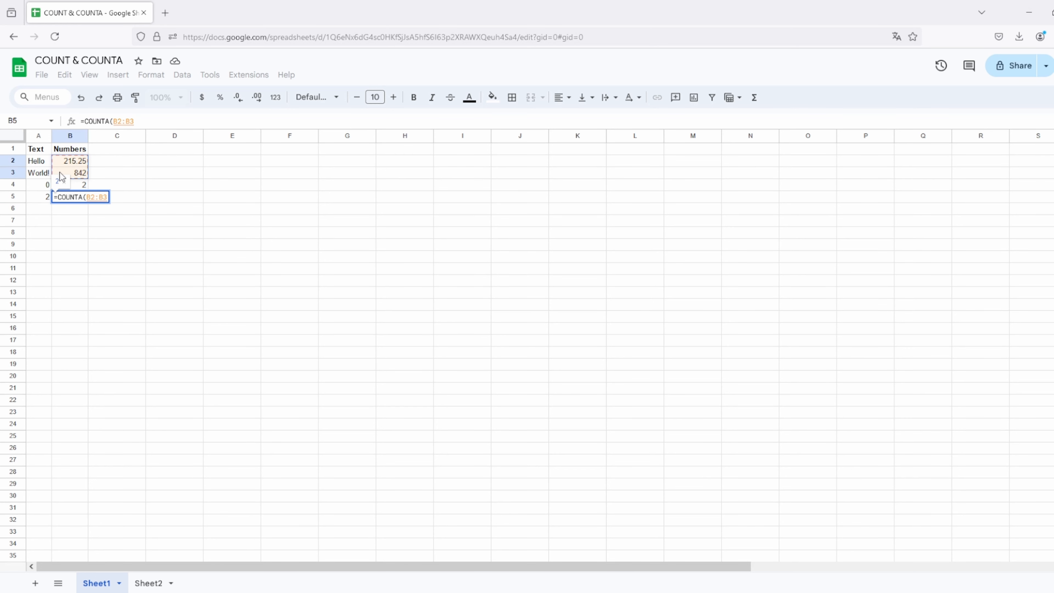
type(")")
key("Return")
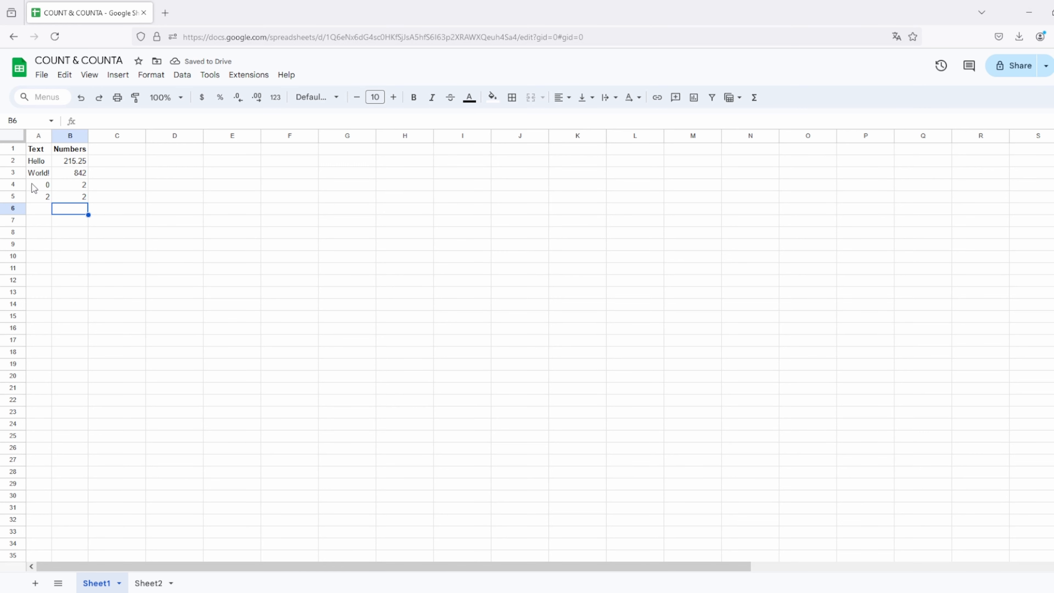
left_click_drag(32, 184, 66, 187)
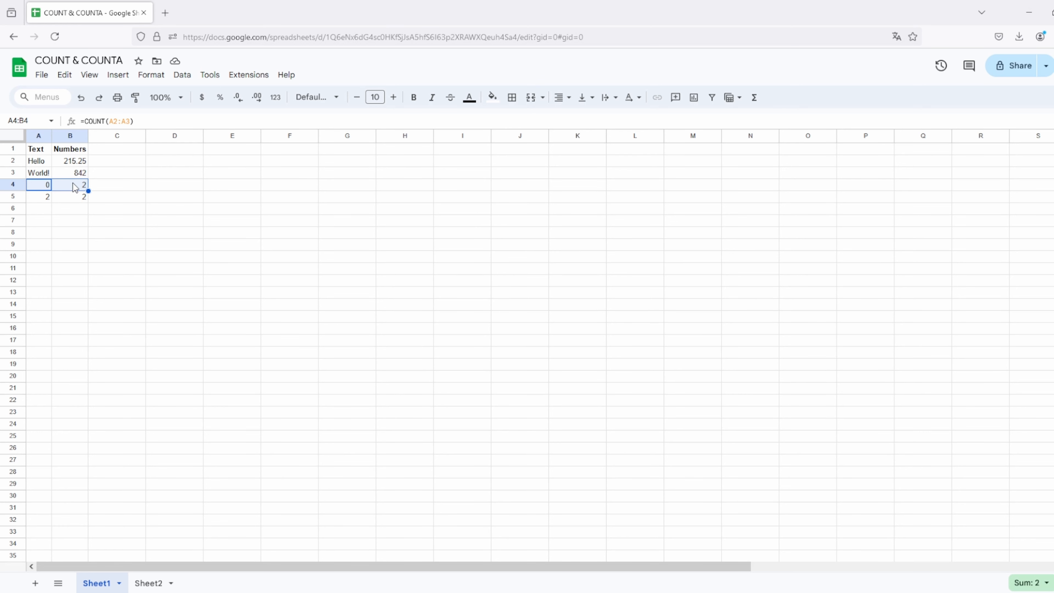
left_click_drag(35, 196, 64, 201)
- Expand the COUNT function's help while entering a COUNT formula over both data columns, A2:B3, in cell C4
left_click(98, 186)
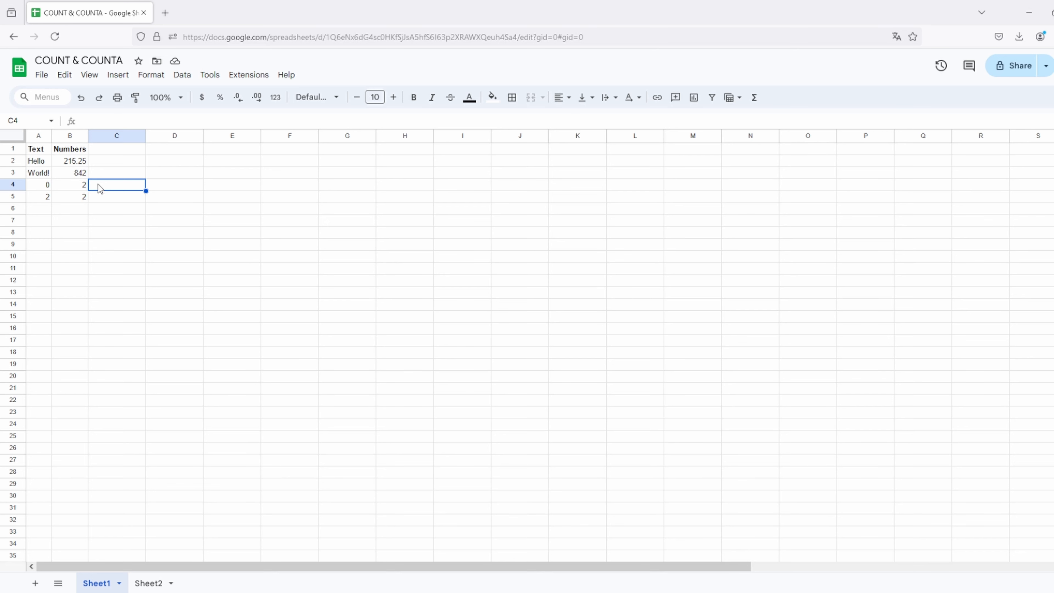
type("=COUNT")
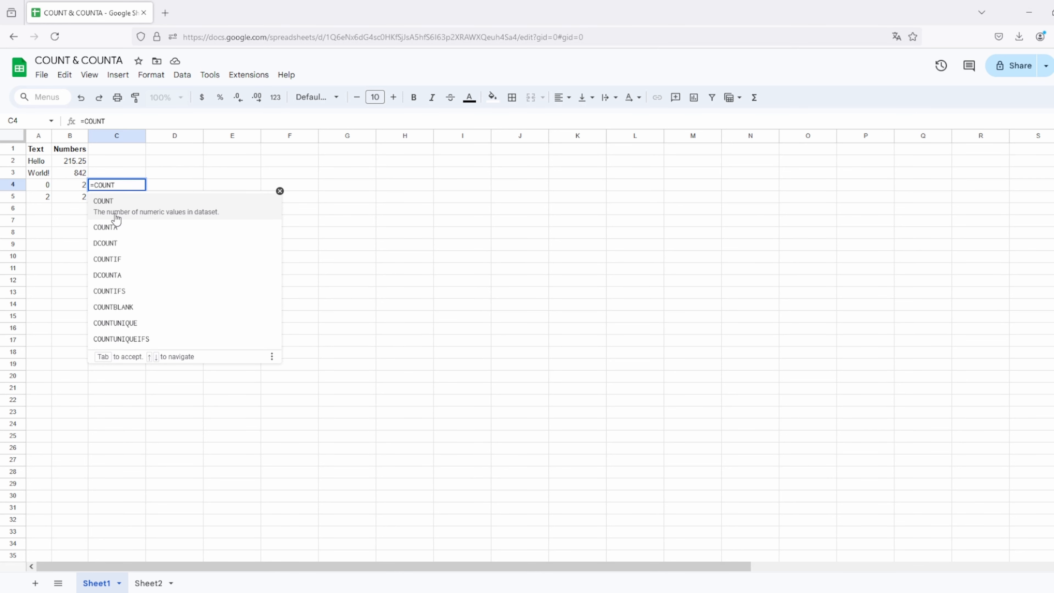
left_click(151, 211)
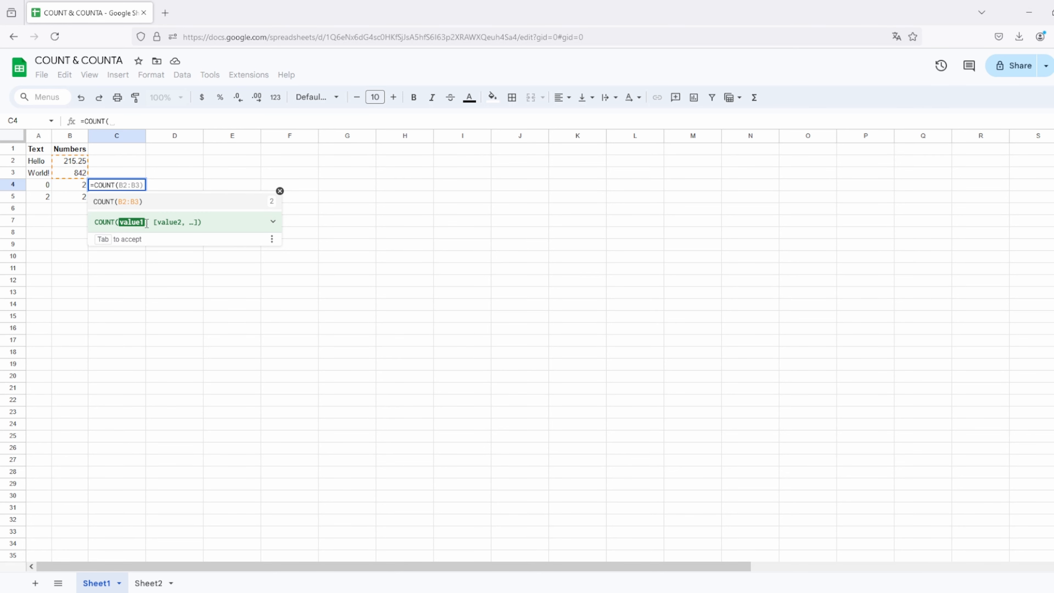
left_click(273, 222)
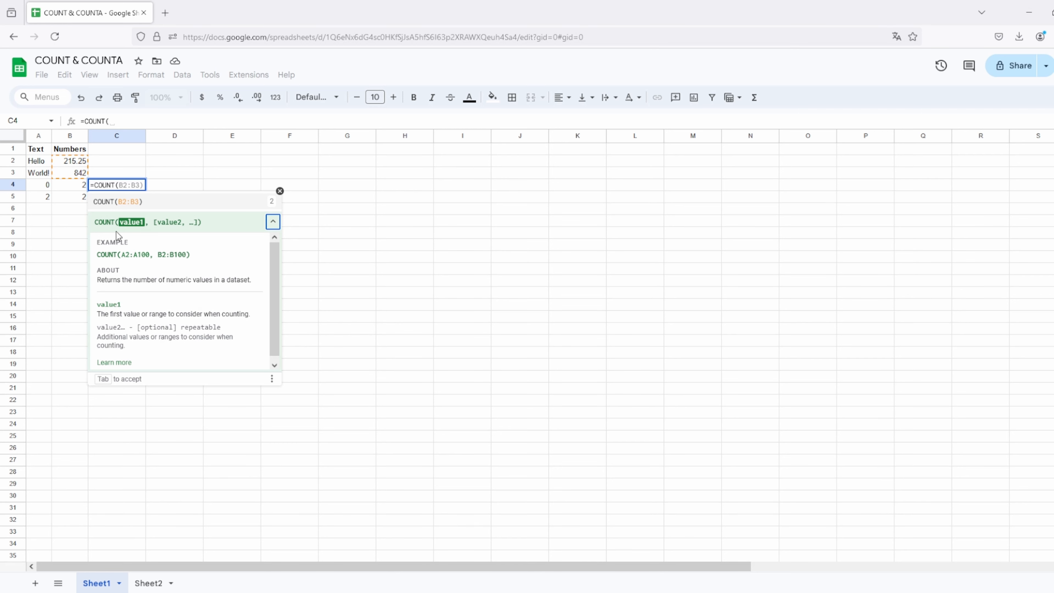
left_click_drag(48, 165, 63, 173)
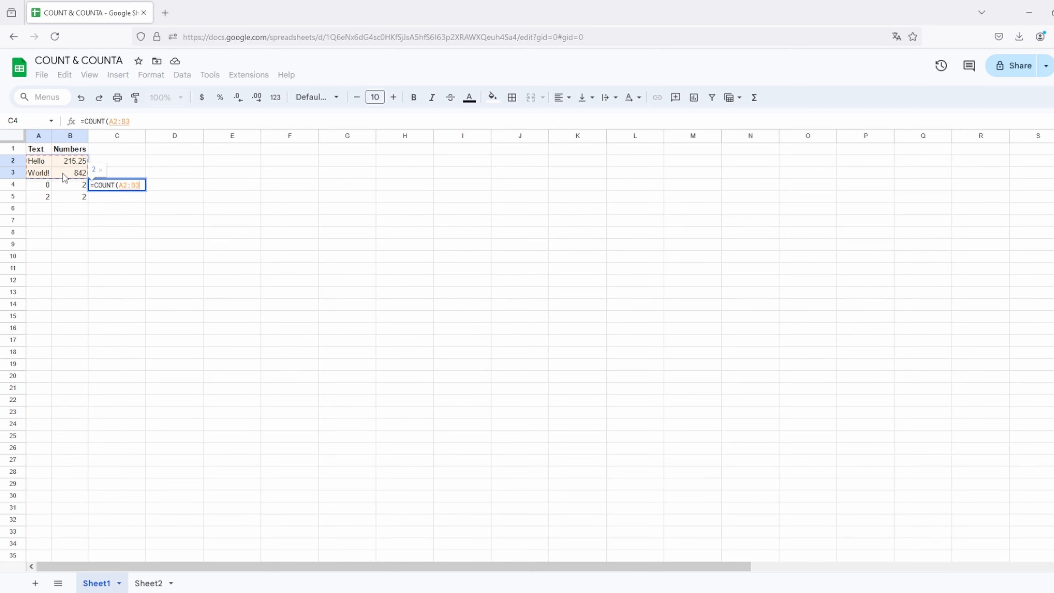
key("Return")
- Enter a COUNTA formula over both data columns, A2:B3, in cell C5, removing any stray cell reference before the equals sign
type("=")
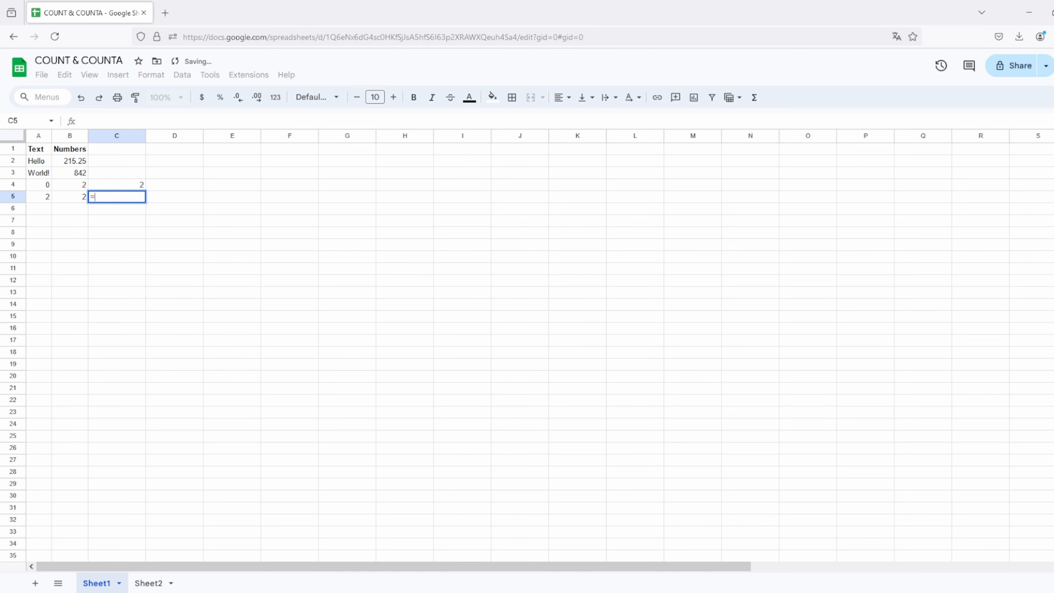
type("COUNTA")
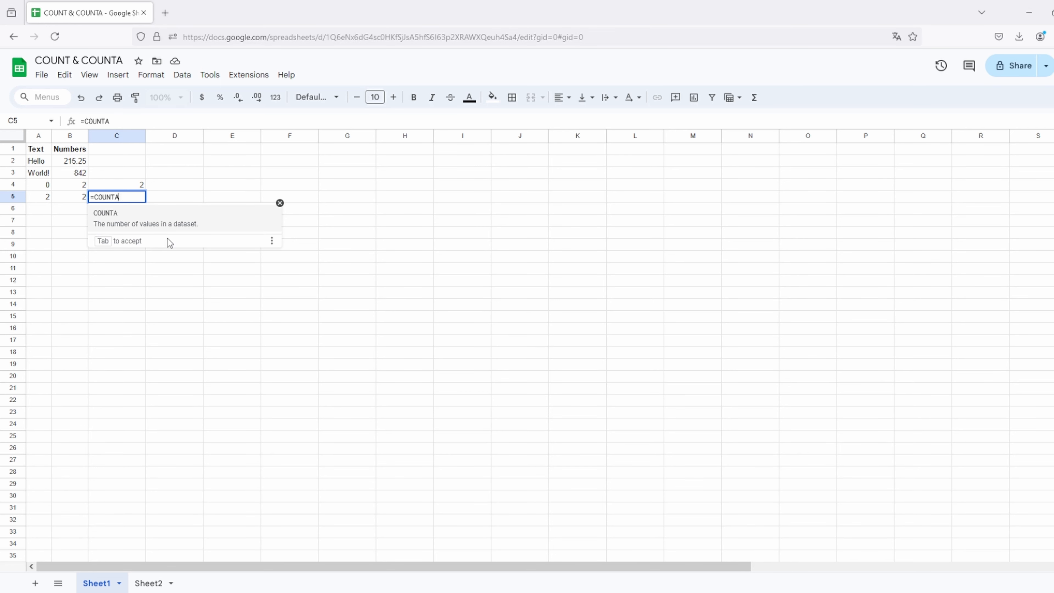
type("(")
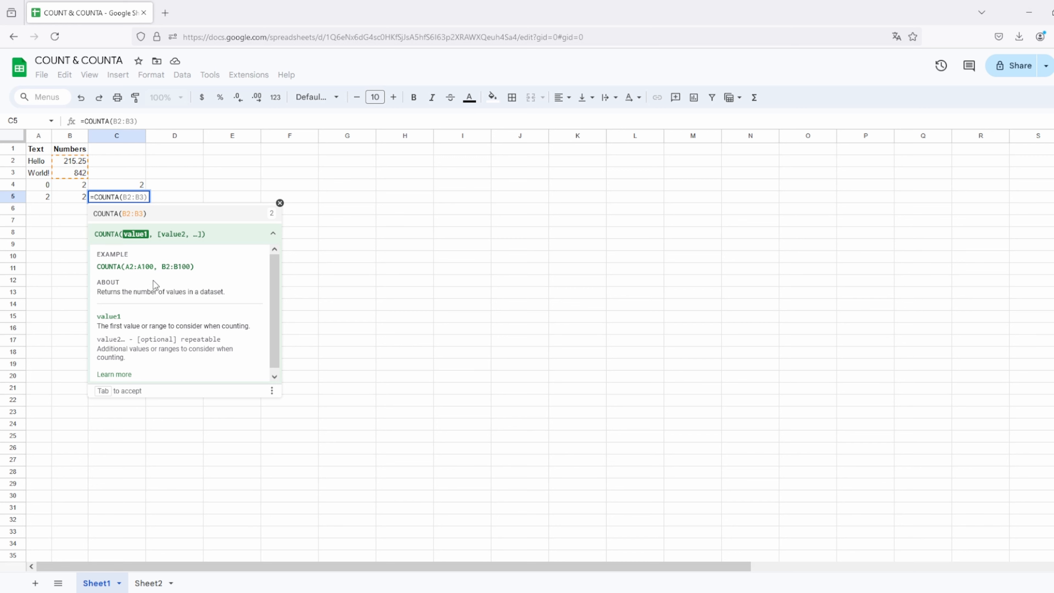
left_click_drag(126, 267, 185, 274)
left_click_drag(49, 166, 63, 178)
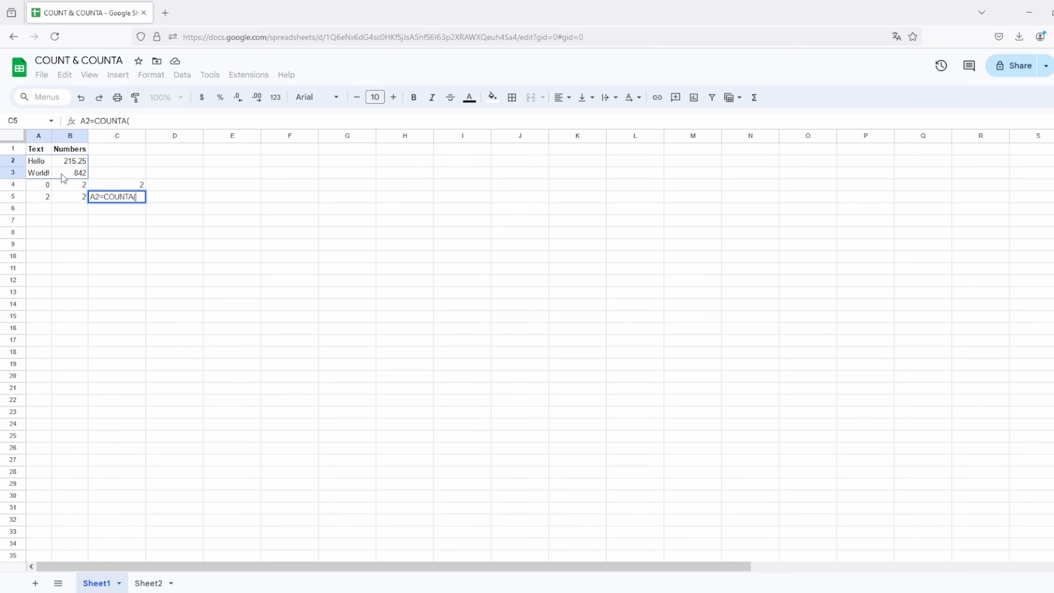
left_click(100, 196)
key("BackSpace")
key("BackSpace")
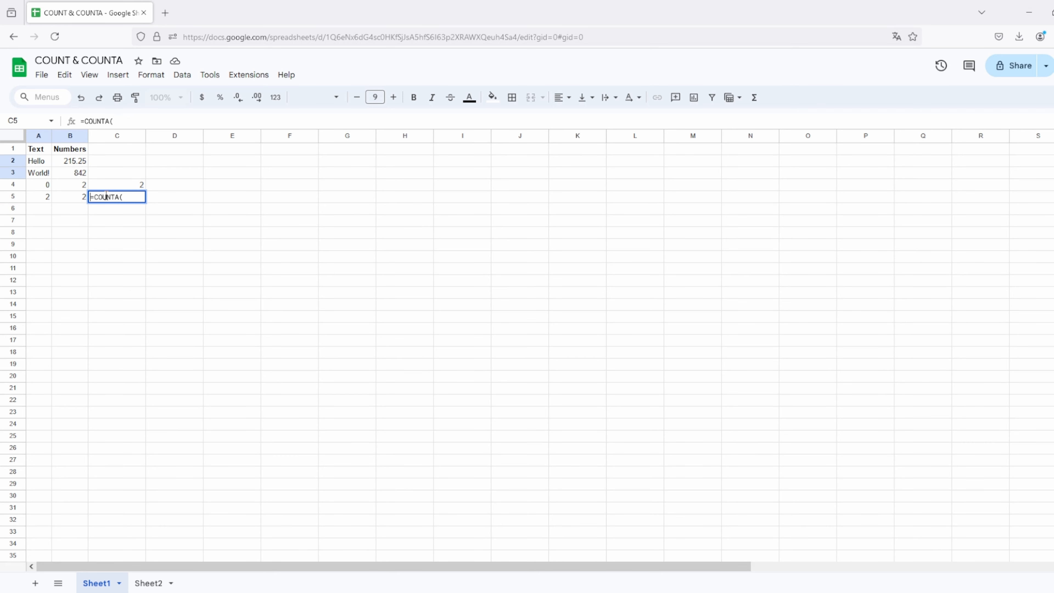
left_click_drag(38, 163, 67, 172)
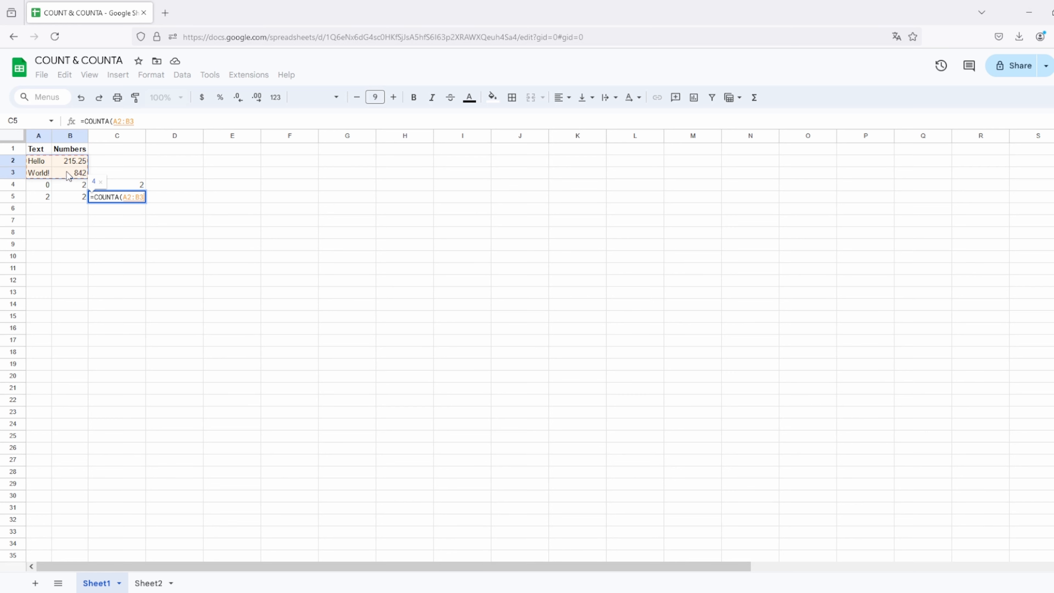
key("Return")
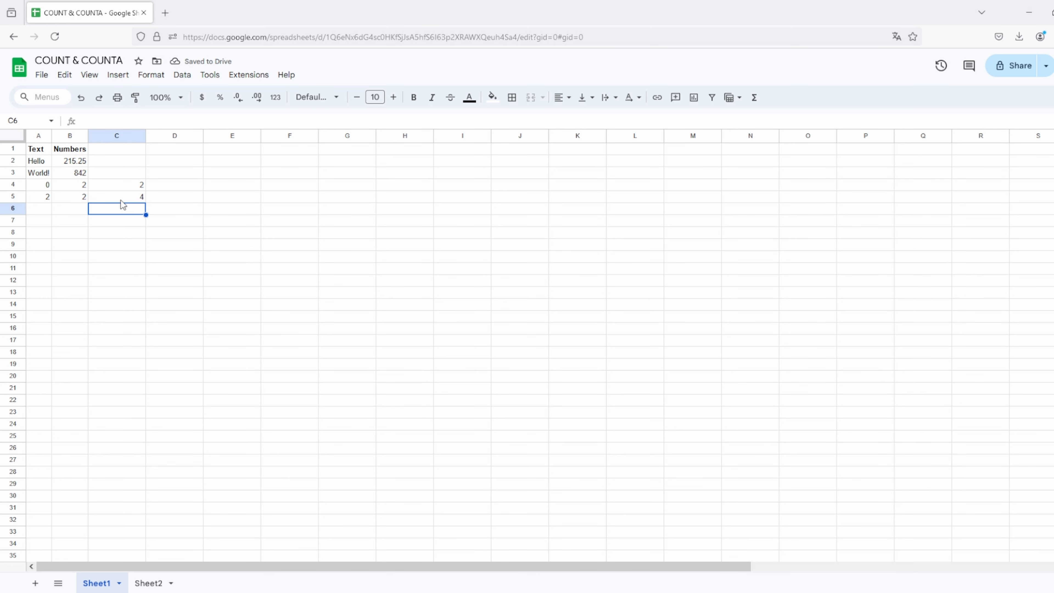
- Compare the COUNT formula in C4 with the COUNTA formula in C5
left_click(122, 186)
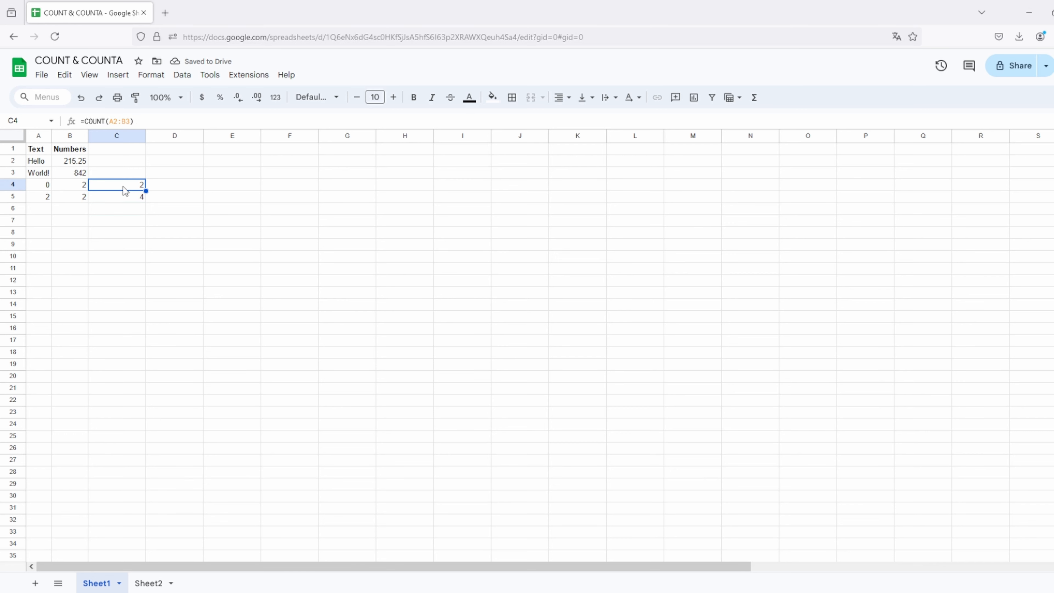
left_click(129, 196)
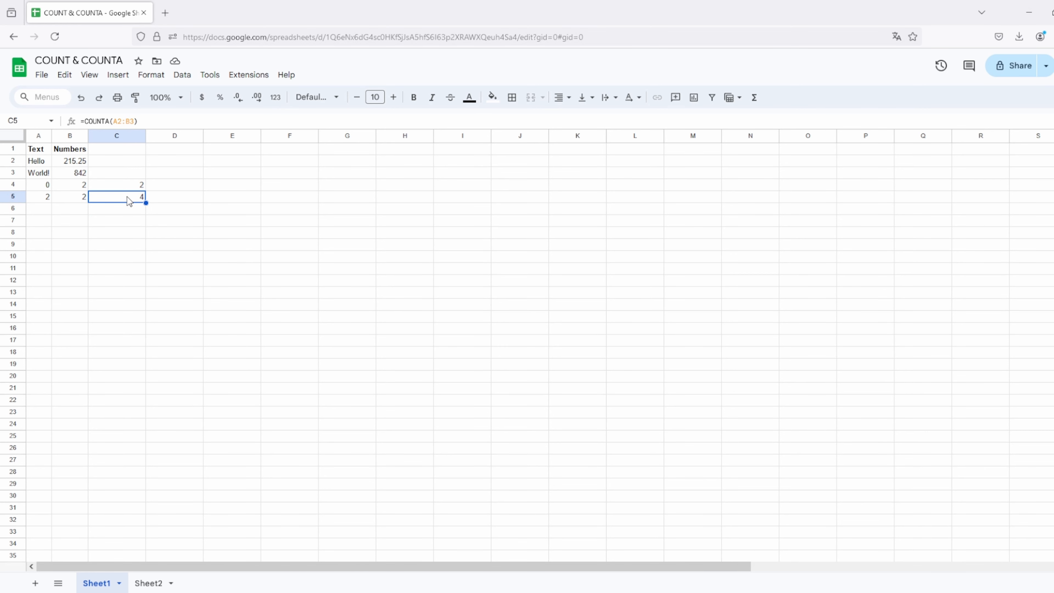
left_click(127, 188)
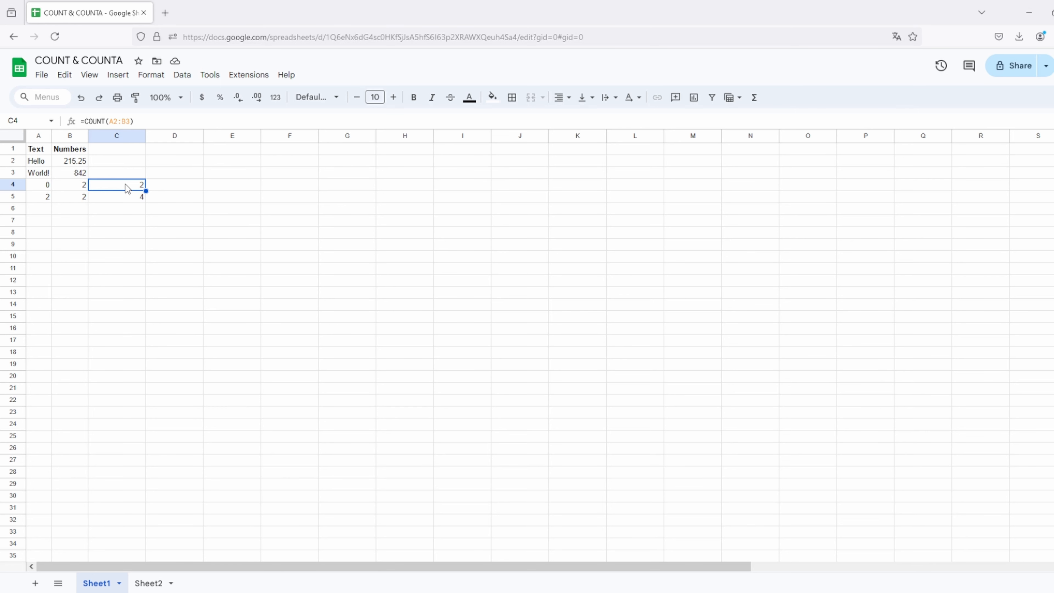
left_click(107, 209)
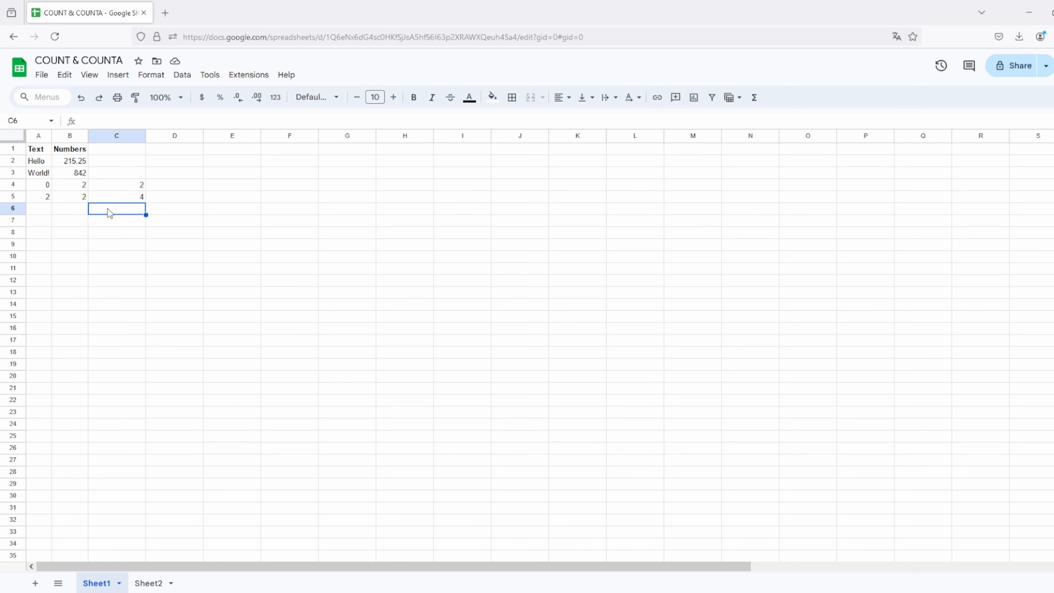
left_click(142, 187)
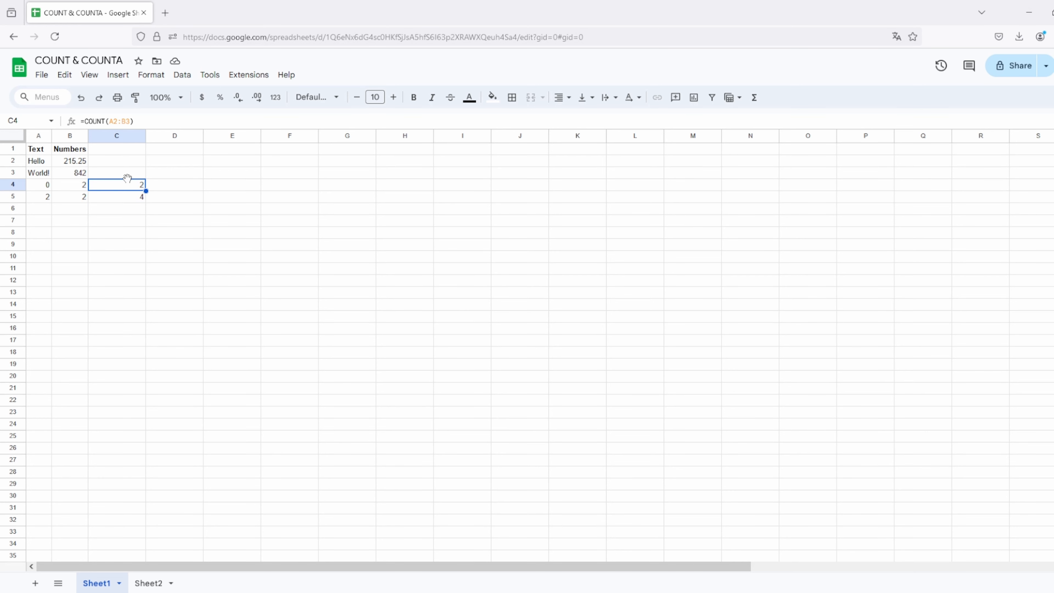
- Enter the formula =COUNTA(A2:B3)-COUNT(A2:B3) in cell C6 to count only the text entries
left_click(120, 215)
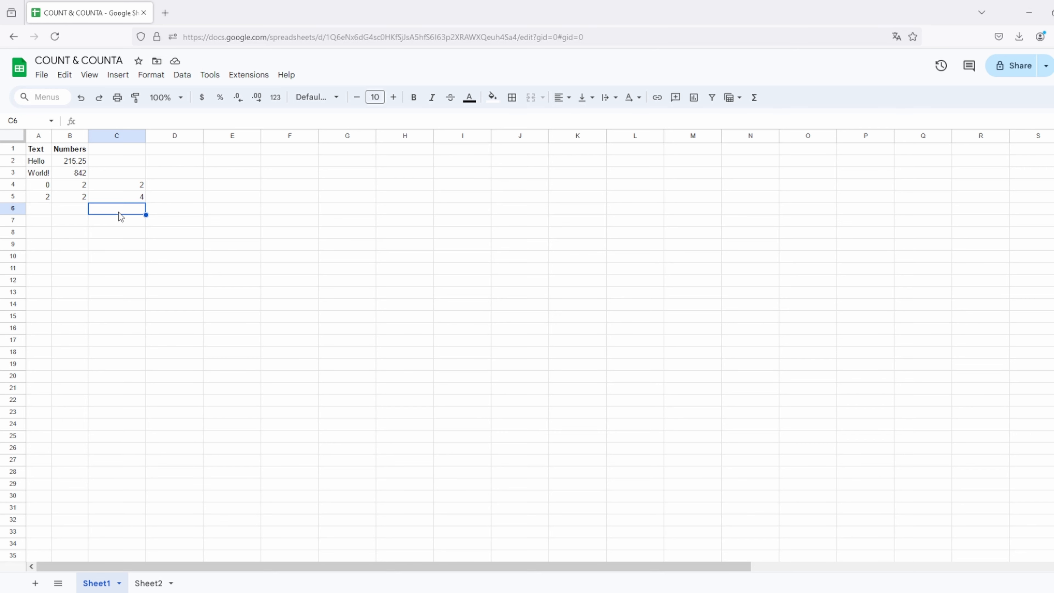
type("=CO")
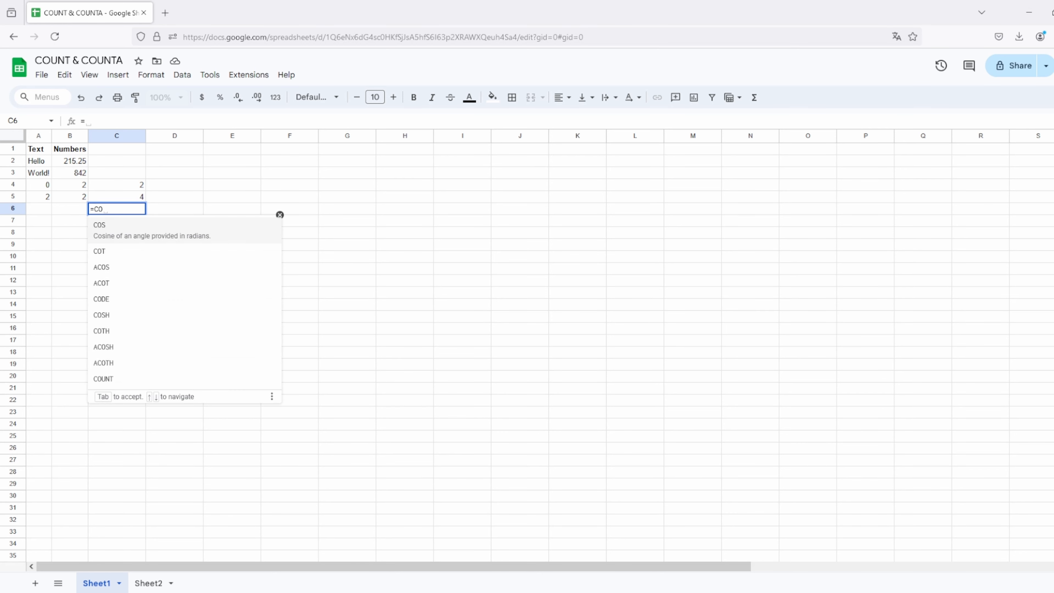
type("UNTA")
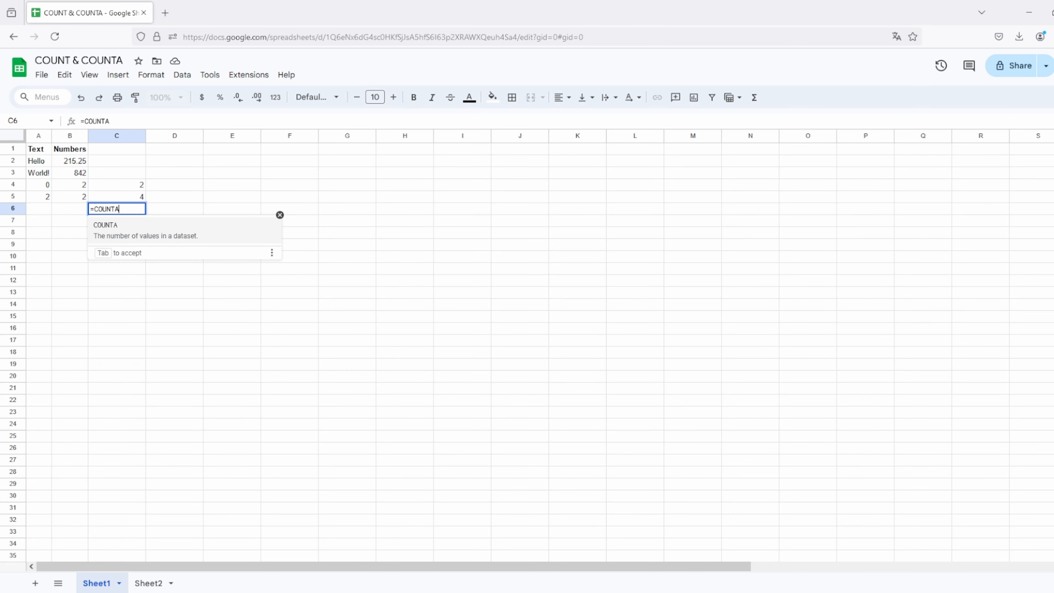
type("(")
left_click_drag(33, 164, 79, 175)
type(")-COUNT(")
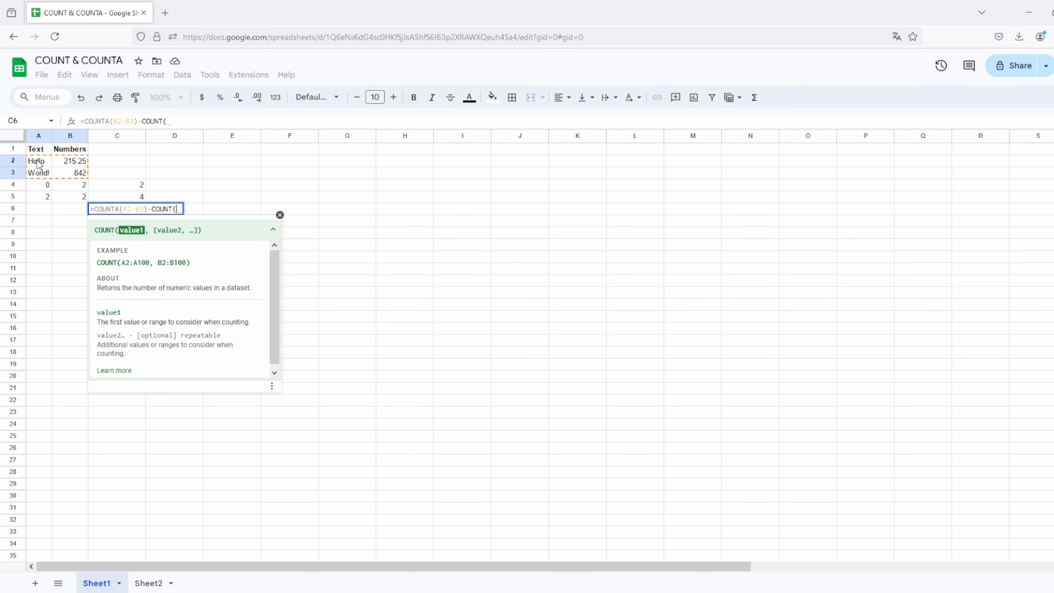
left_click_drag(26, 162, 69, 172)
key("Return")
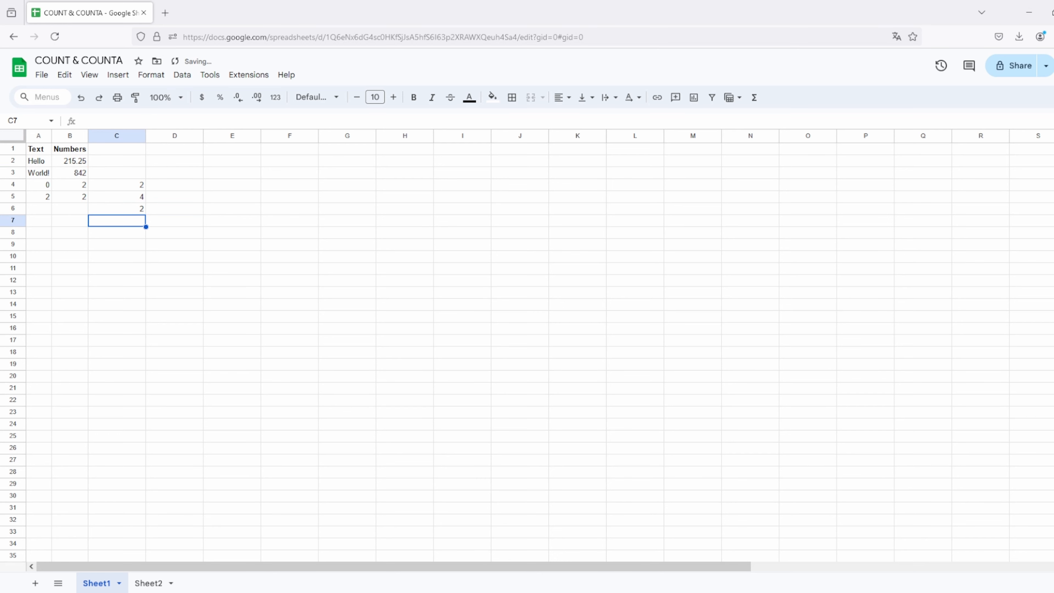
left_click(137, 209)
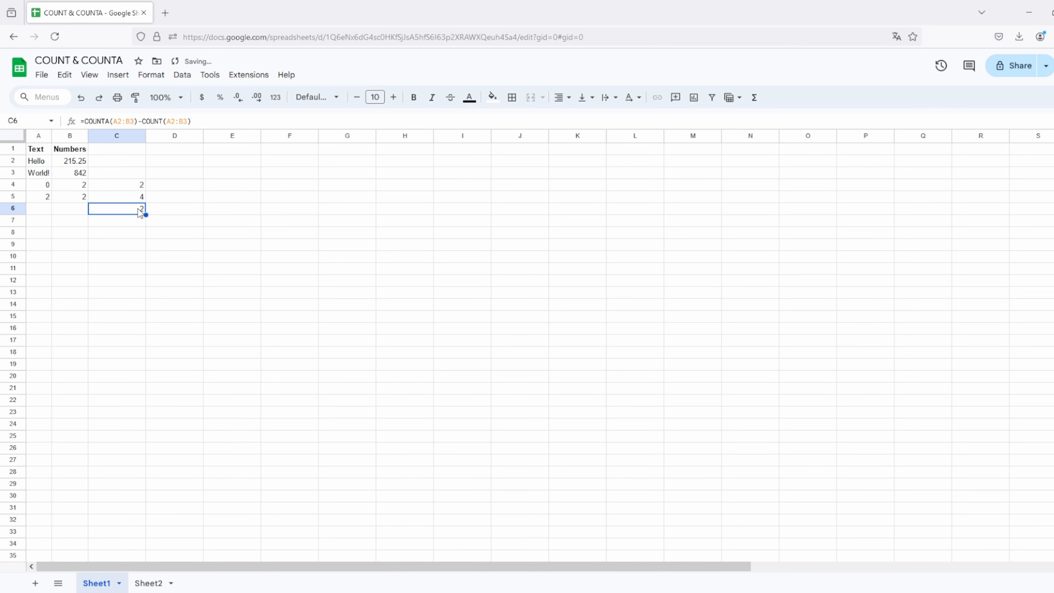
- Clear cell A2 to test how the count formulas react, and restore its text Hello
left_click(42, 162)
key("Delete")
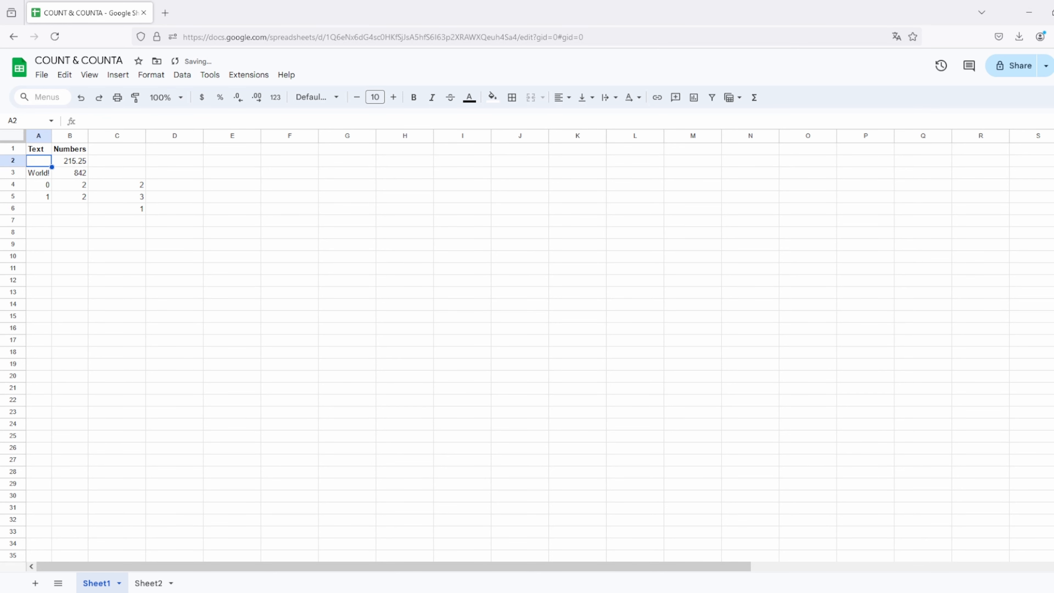
type("Hello")
key("Return")
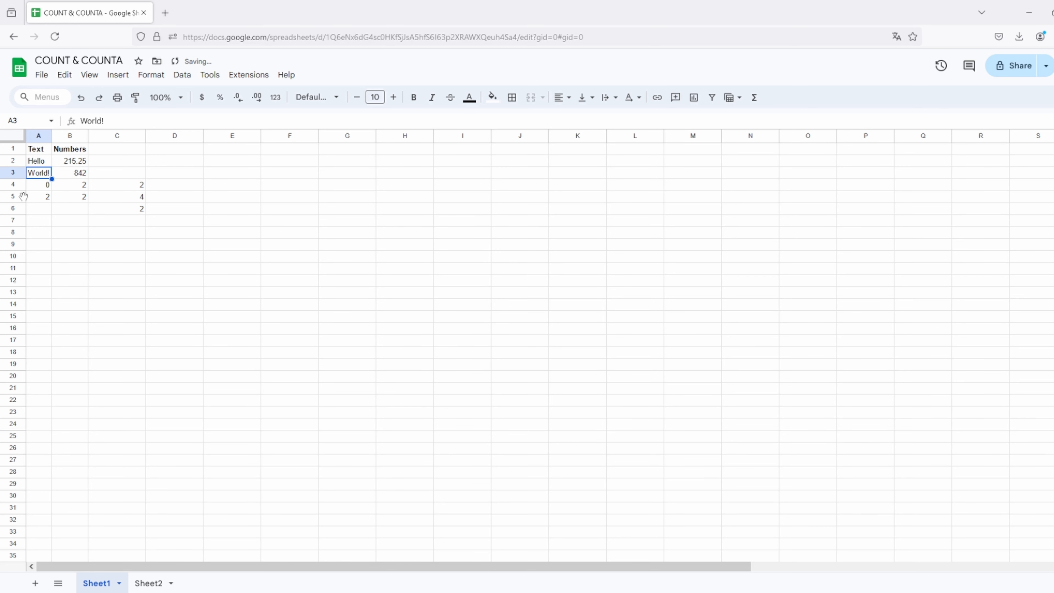
- Replace the COUNT(A2:B3) part of the formula in cell C6 with a reference to C4 and check both cells
left_click(131, 206)
left_click_drag(143, 121, 190, 121)
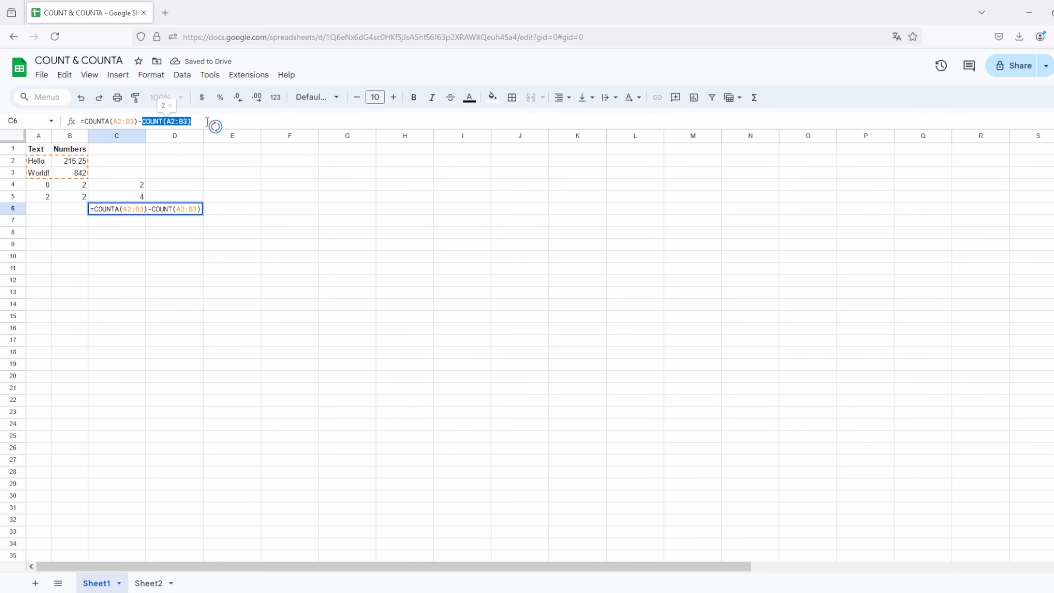
key("BackSpace")
left_click(125, 184)
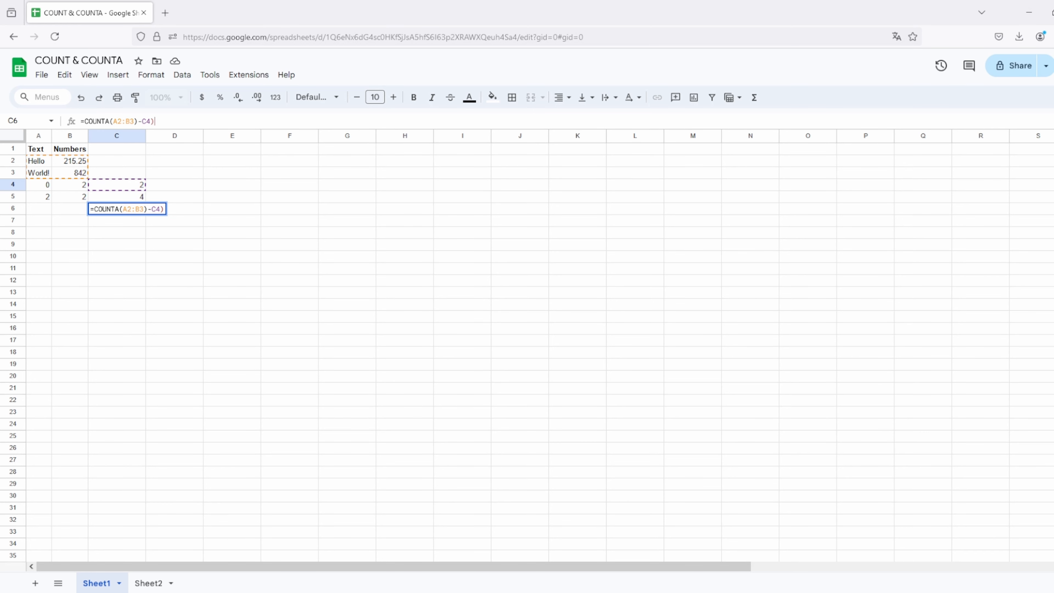
key("Return")
left_click(137, 187)
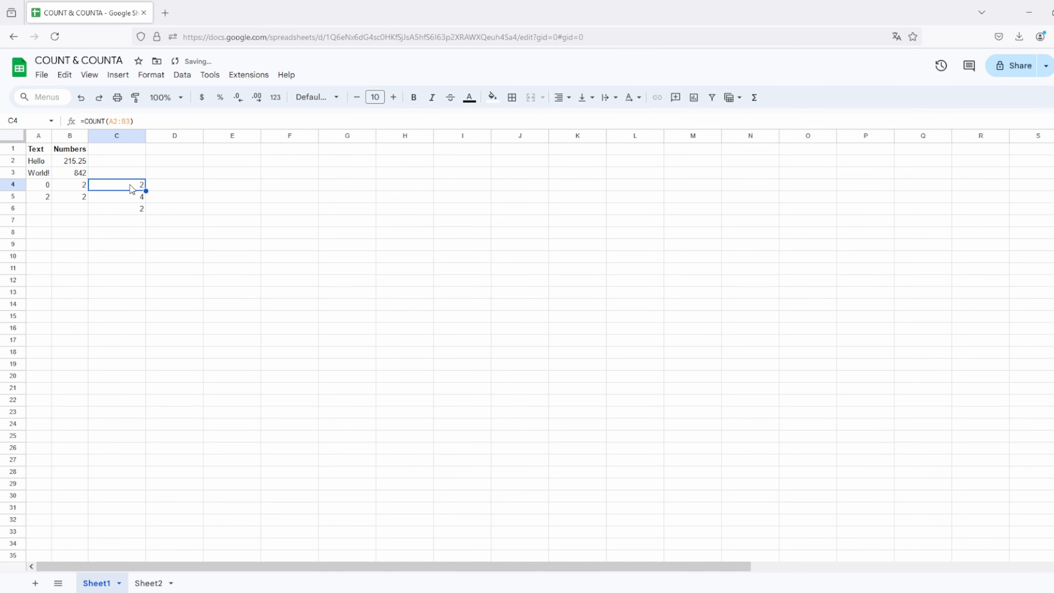
left_click(134, 210)
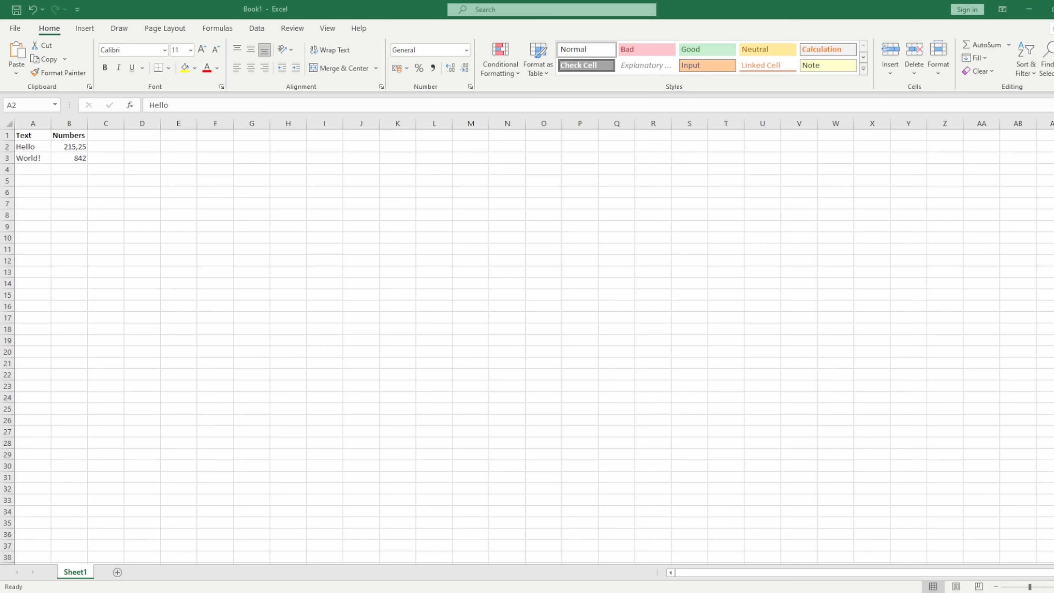
- Switch to the Excel workbook and enter a COUNT formula over the text cells A2:A3 in cell A4
left_click(44, 171)
type("=CO")
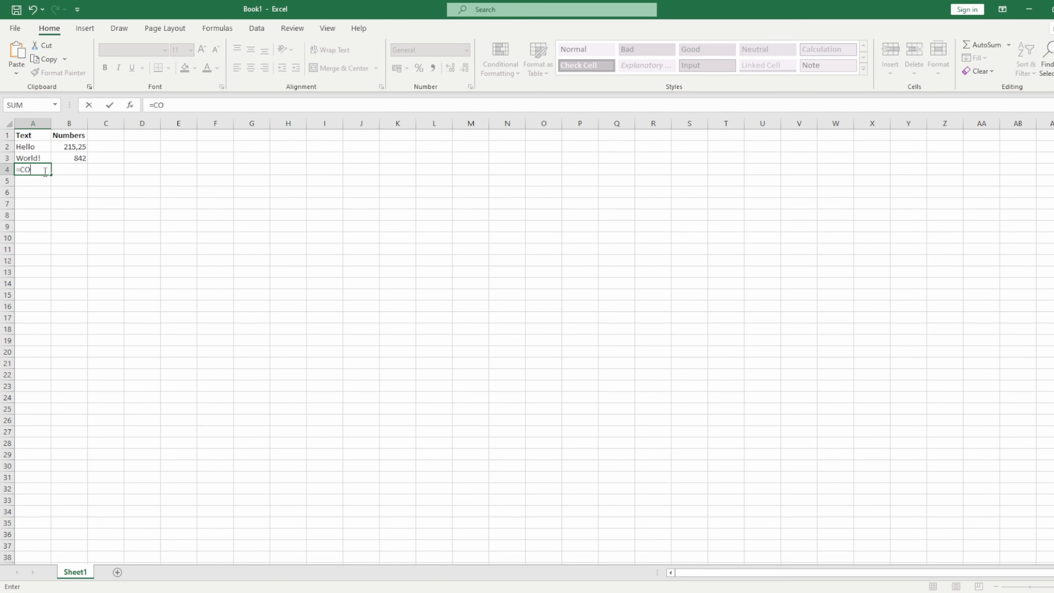
type("UNT(")
left_click_drag(23, 146, 29, 155)
key("Return")
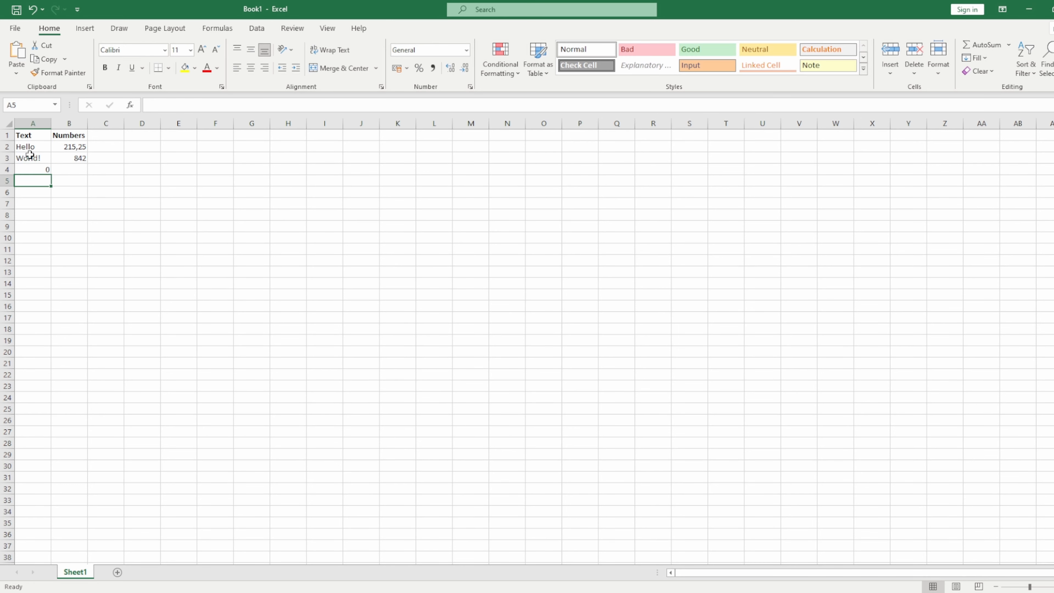
- Enter the formula =COUNT(B2:B3) for the Numbers column in cell B4
key("Up")
key("Right")
type("=CO")
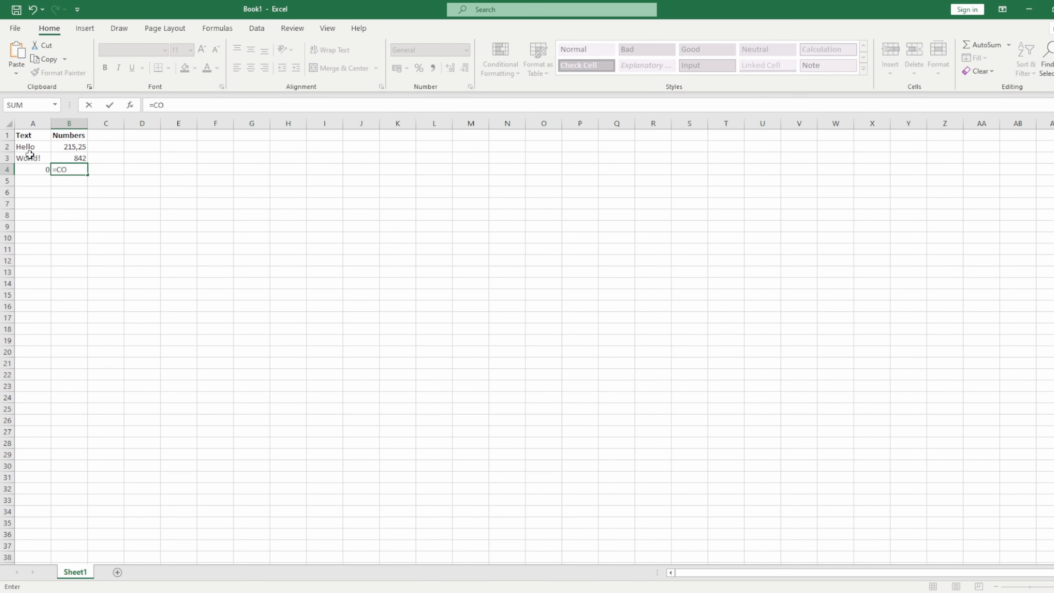
type("UNT(")
left_click_drag(73, 148, 74, 156)
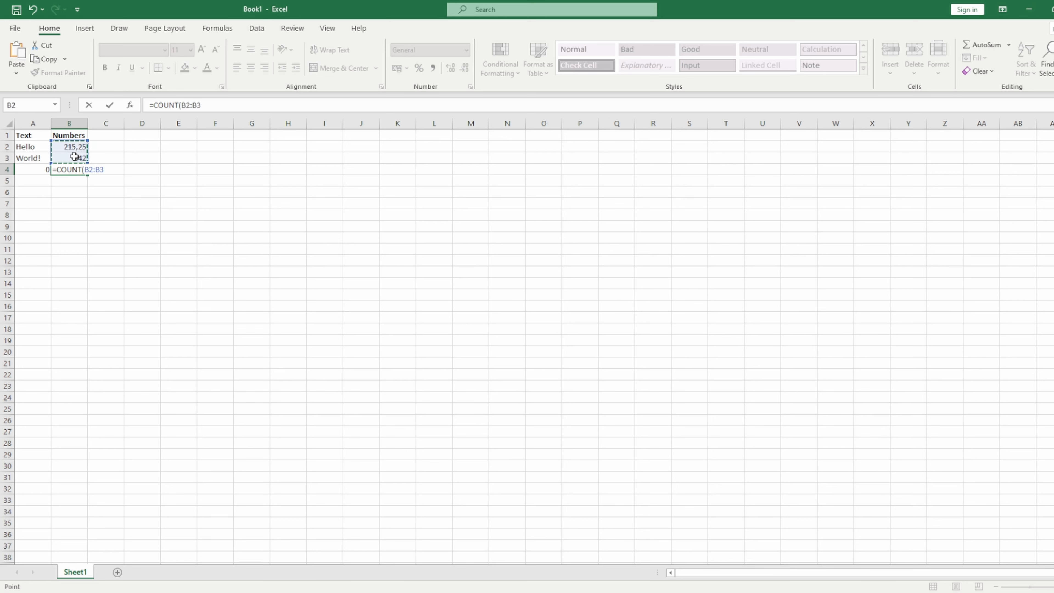
key("Return")
- Enter the formula =COUNTA(A2:A3) in cell A5 and fill it across to B5
left_click(42, 179)
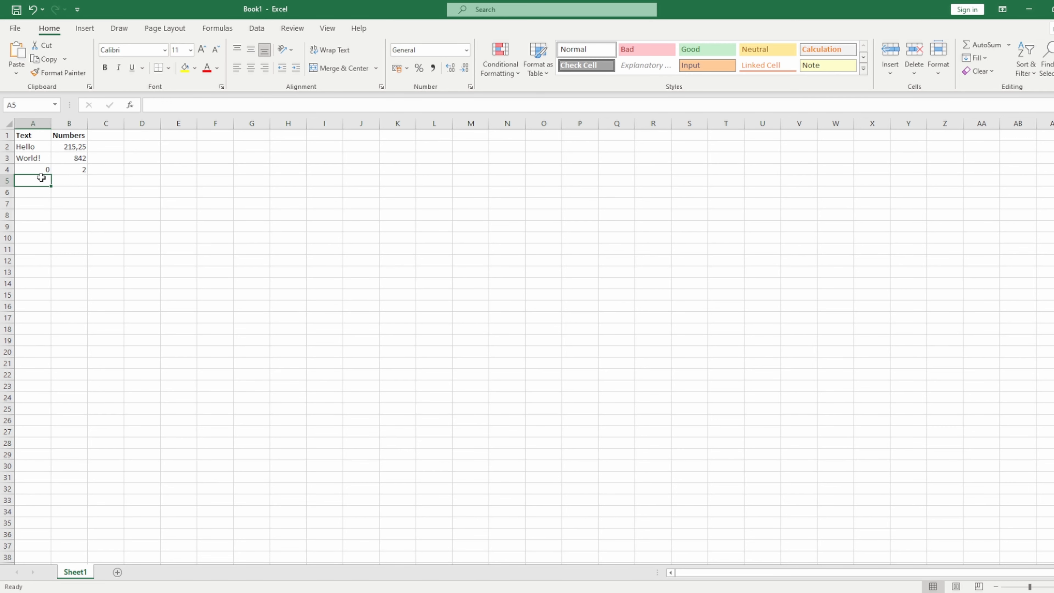
type("=COUNTA(A2:A3")
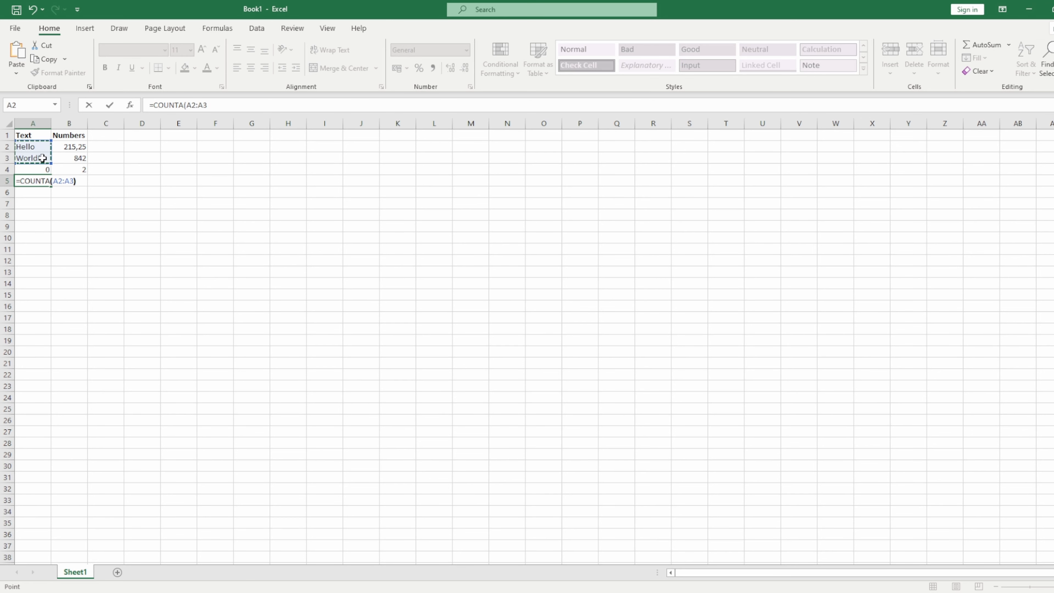
key("Return")
left_click(45, 178)
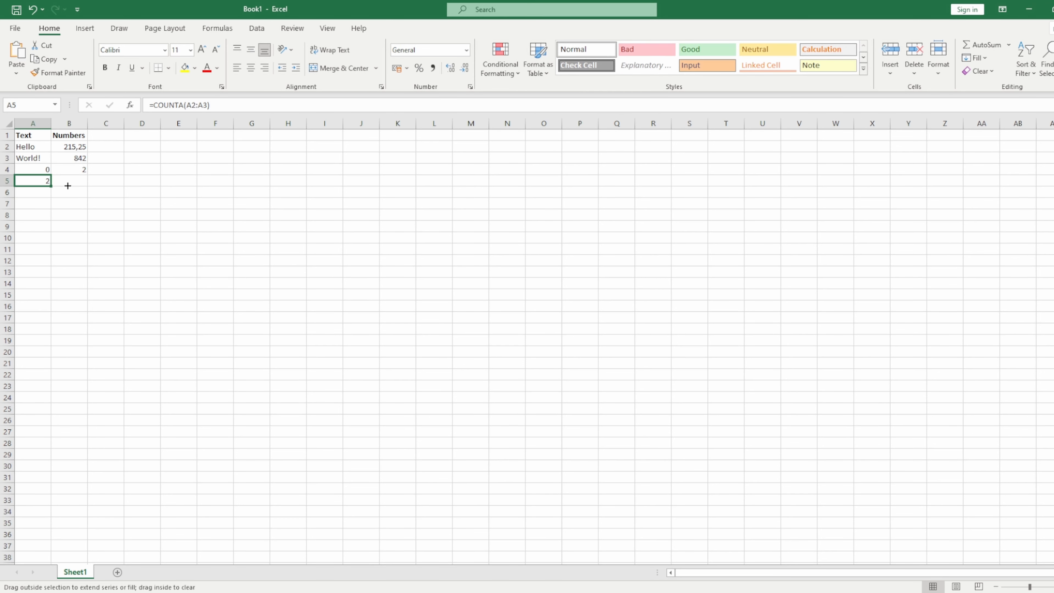
left_click_drag(53, 187, 81, 183)
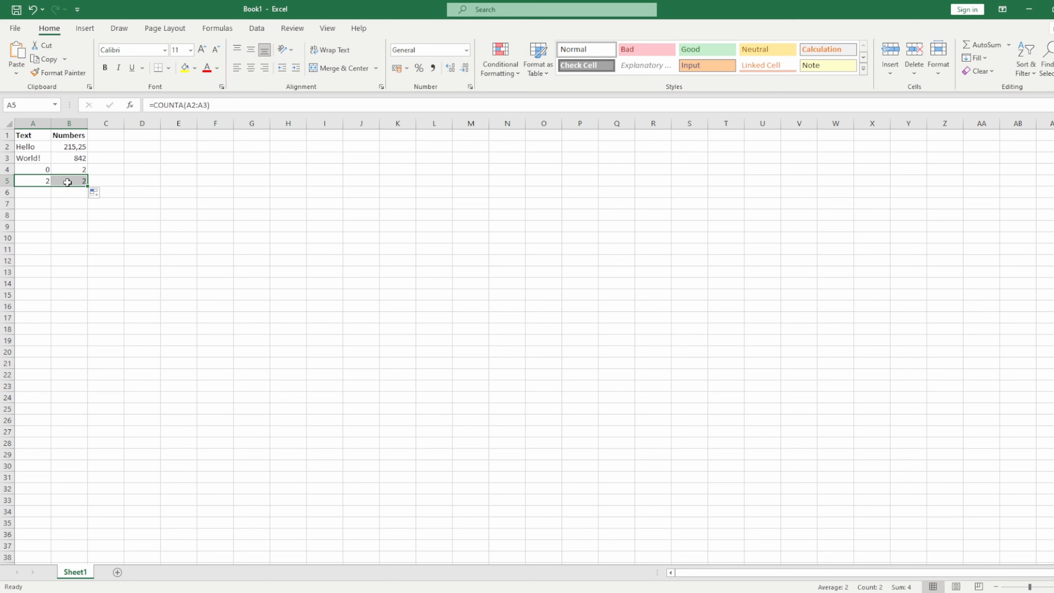
left_click(103, 171)
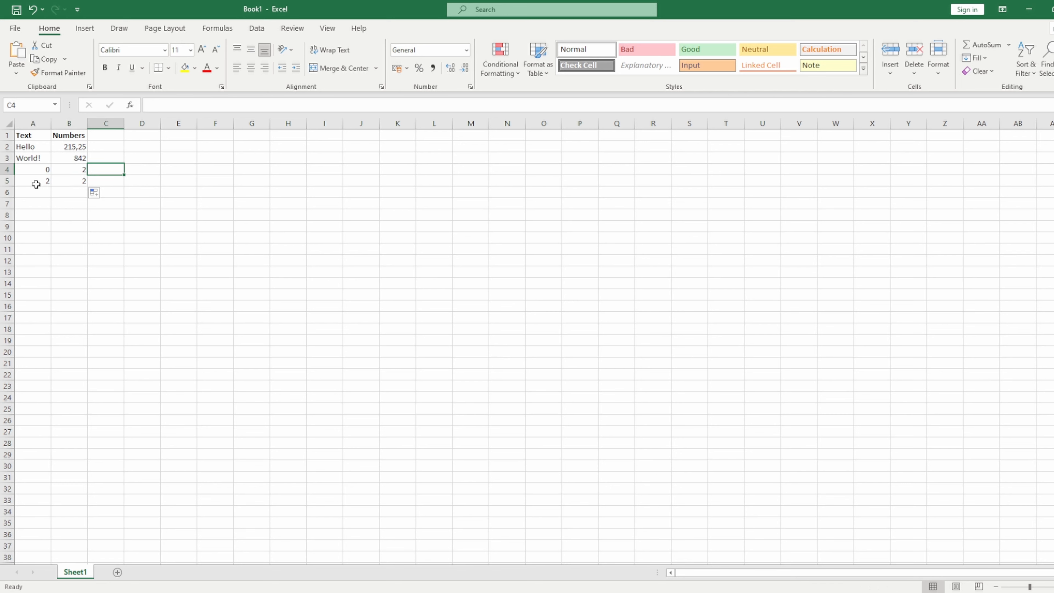